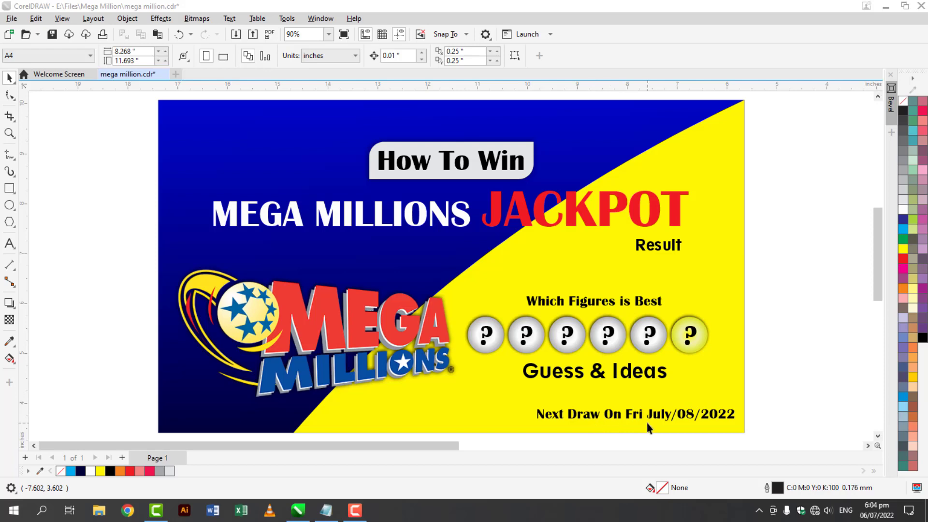
Step: Bring the mega million.cdr window into focus and scroll down to the blank area below the banner
click(749, 411)
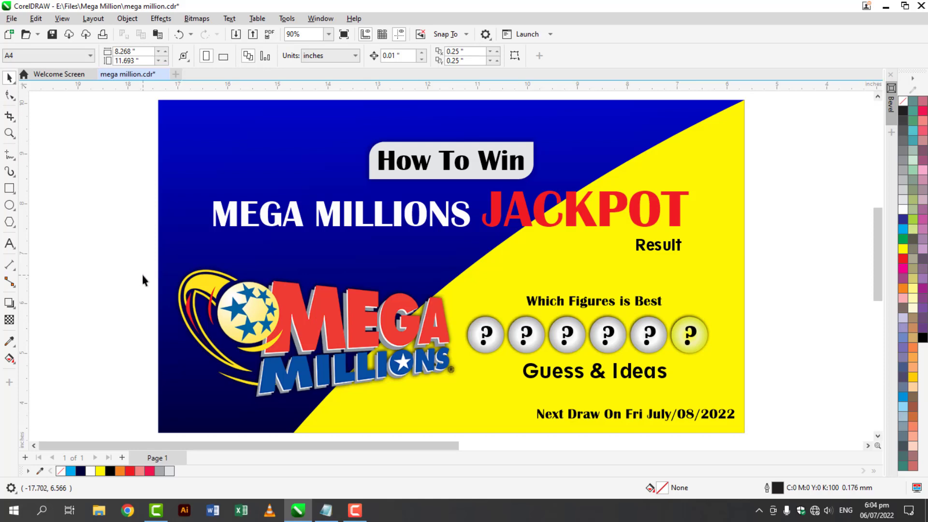
click(877, 436)
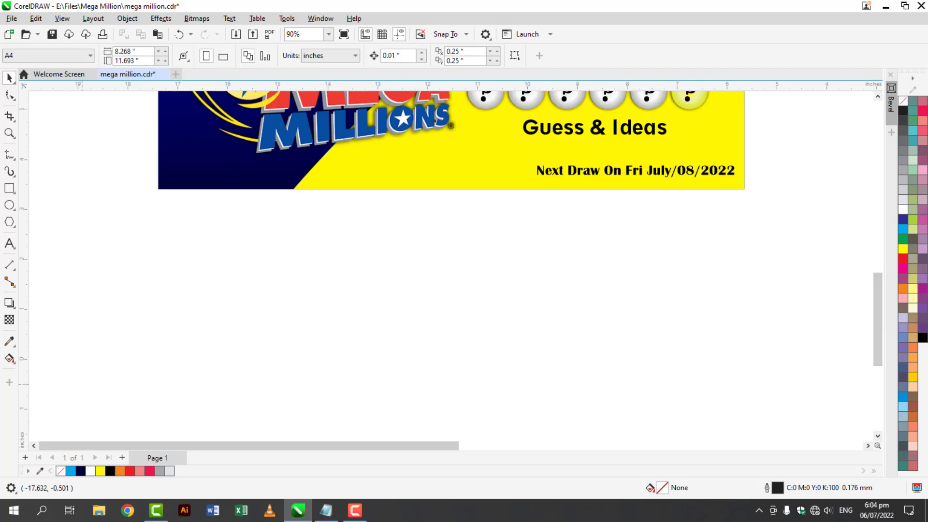
Step: Draw a square below the banner and rotate it 45° into a diamond
click(9, 188)
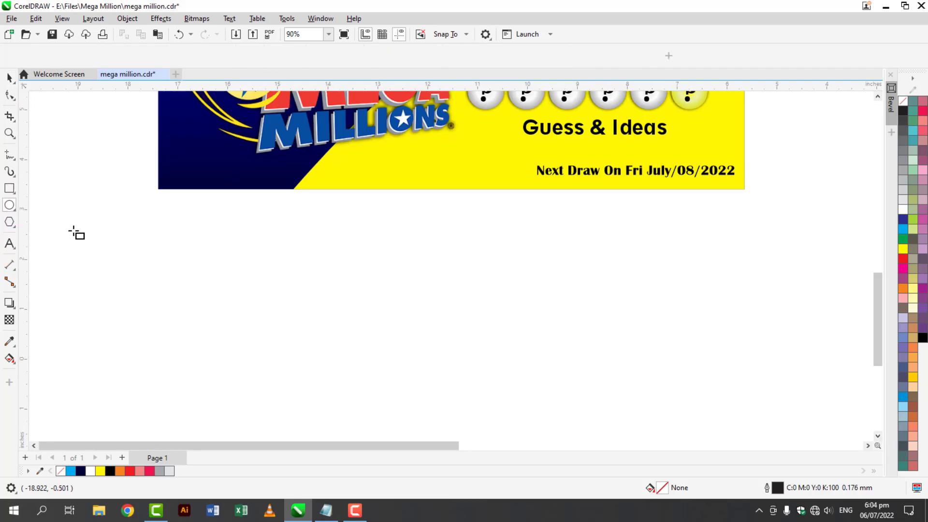
mouse_move(179, 252)
mouse_down()
mouse_move(197, 306)
mouse_move(234, 312)
mouse_up()
click(9, 79)
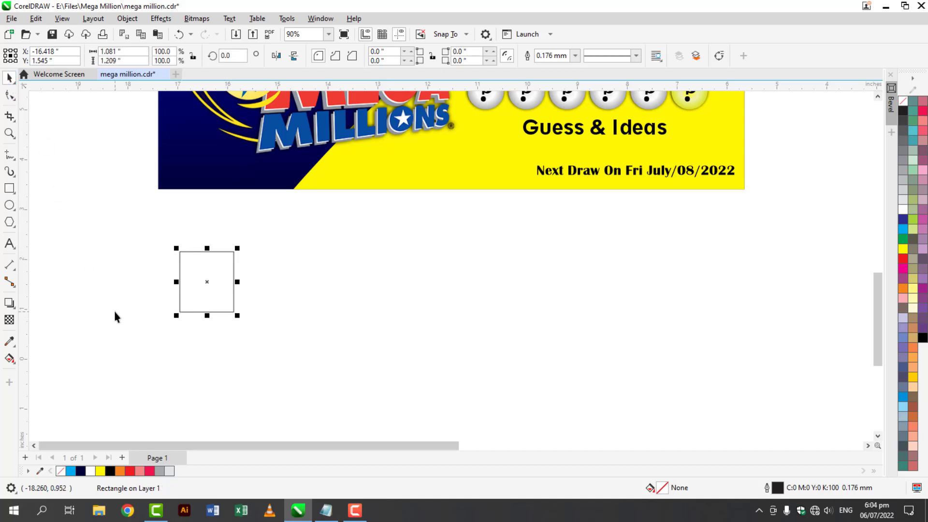
click(209, 349)
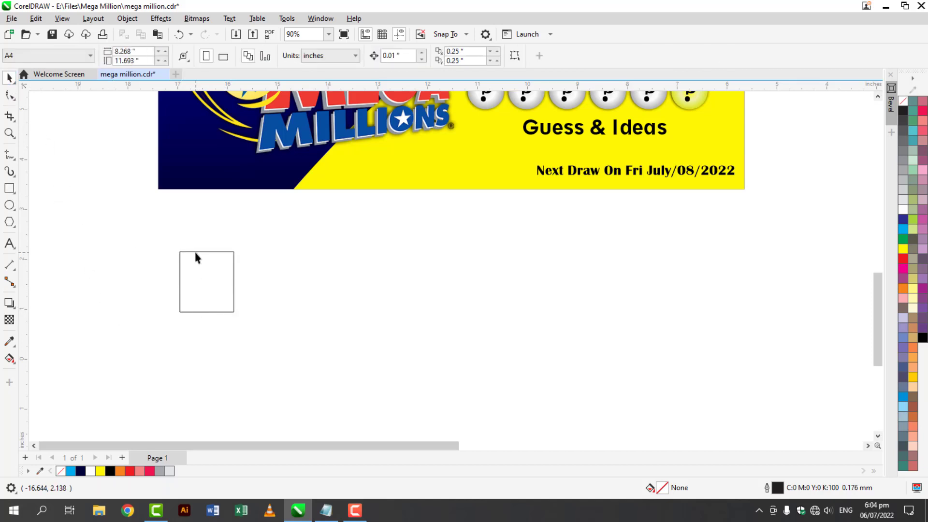
mouse_move(195, 252)
mouse_down()
mouse_move(247, 239)
mouse_move(303, 265)
mouse_move(307, 314)
mouse_up()
click(251, 239)
click(306, 314)
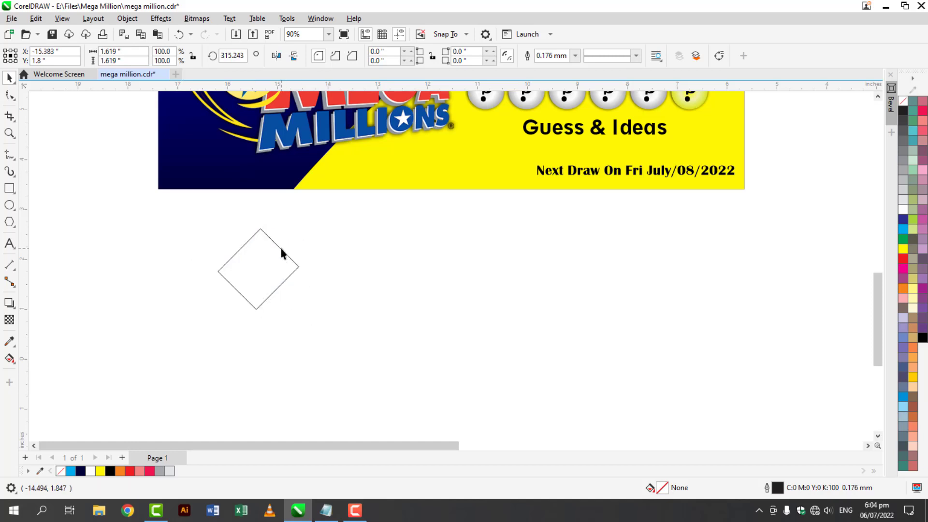
Step: Drop a copy of the 'Next Draw On Fri July/08/2022' line below the diamond
click(542, 177)
mouse_move(542, 177)
mouse_down()
mouse_move(491, 209)
mouse_move(145, 332)
mouse_up()
right_click(144, 333)
double_click(145, 332)
Step: Change the copied line to '5 link', enlarge it and place it left of the diamond
key(ctrl+a)
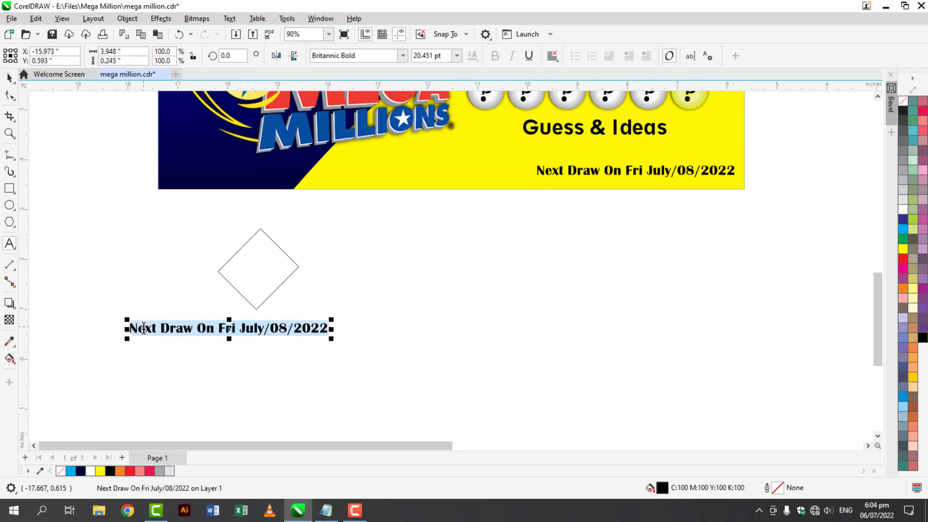
text(5)
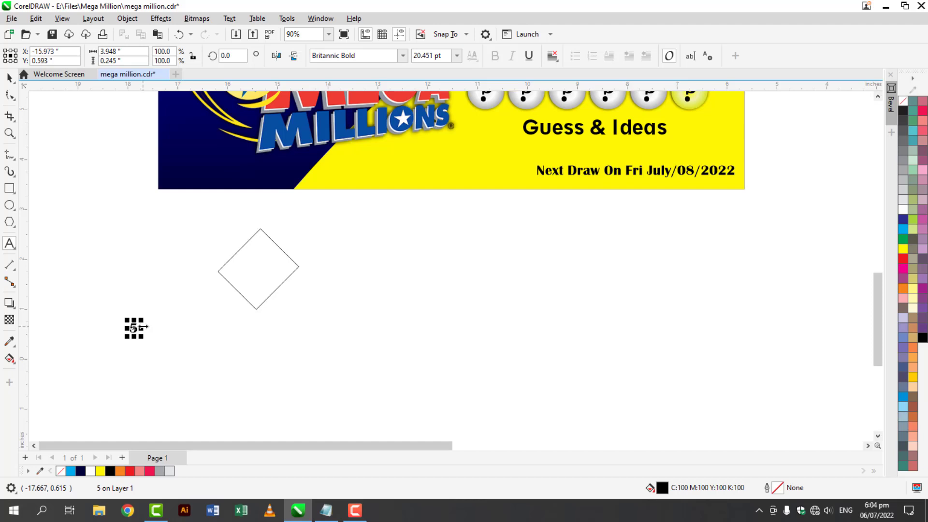
text( link)
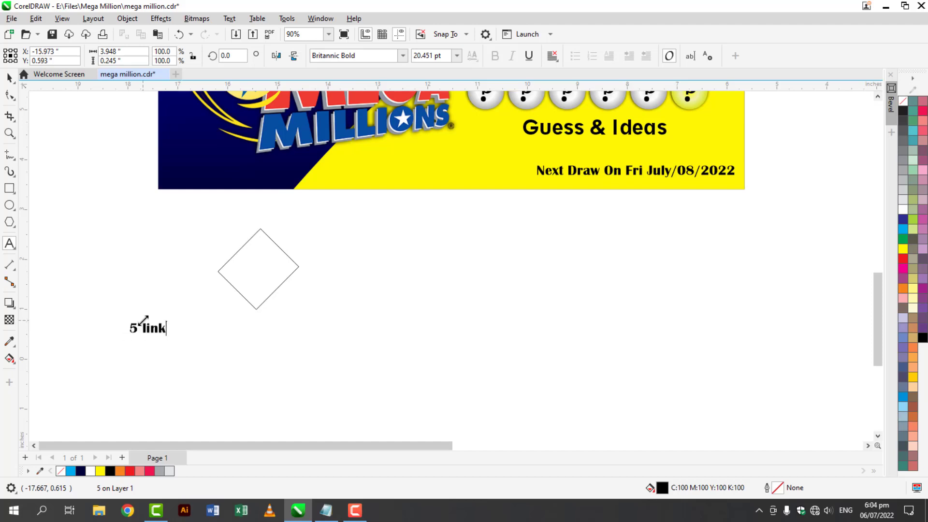
click(9, 77)
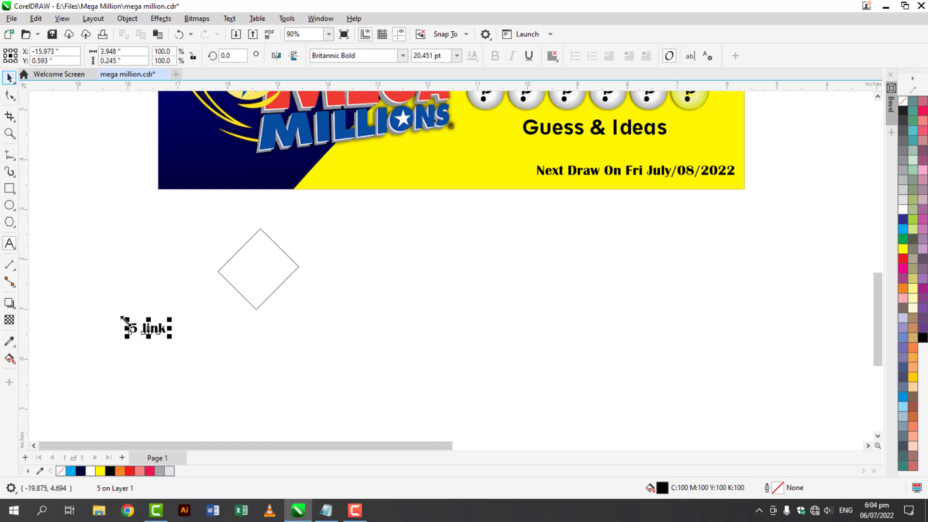
drag(124, 320, 99, 312)
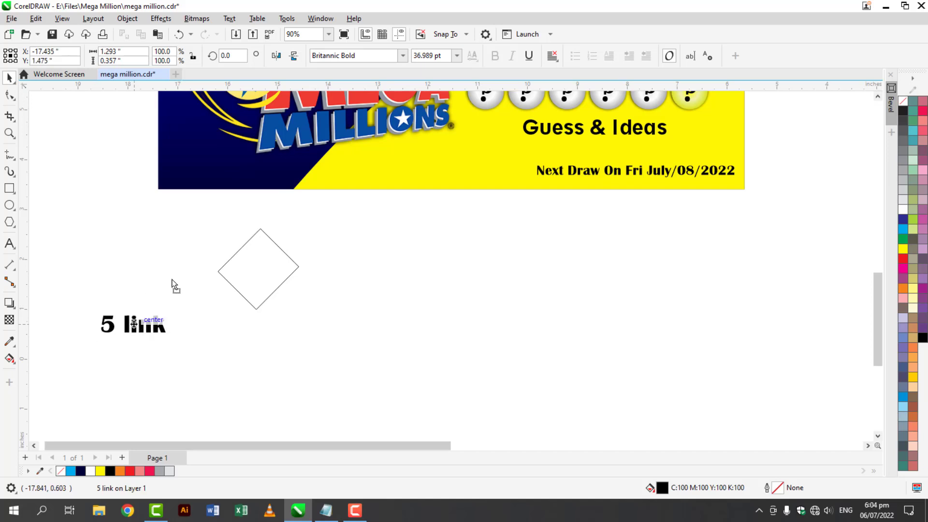
mouse_move(172, 280)
mouse_down()
mouse_move(182, 269)
mouse_move(175, 268)
mouse_up()
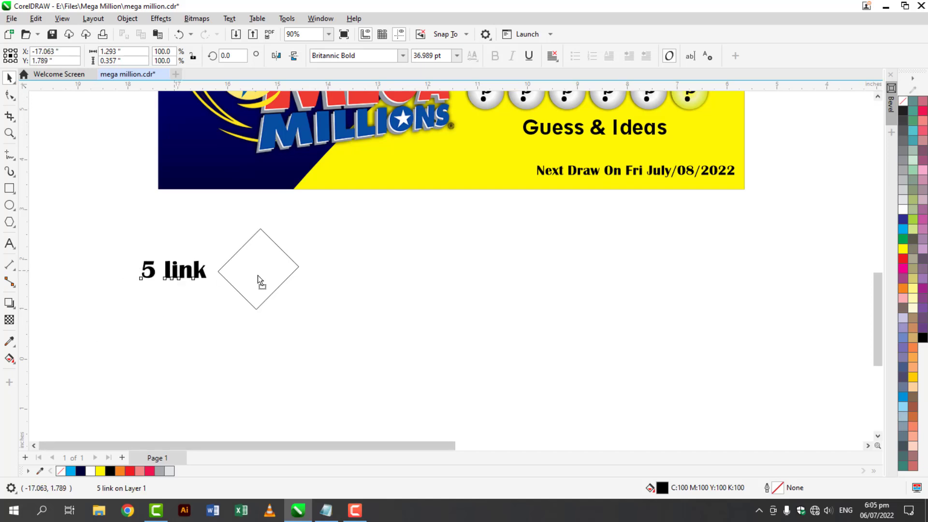
Step: Copy the label into the diamond, change it to '6', and enlarge and centre it
drag(257, 275, 258, 275)
double_click(274, 270)
double_click(274, 271)
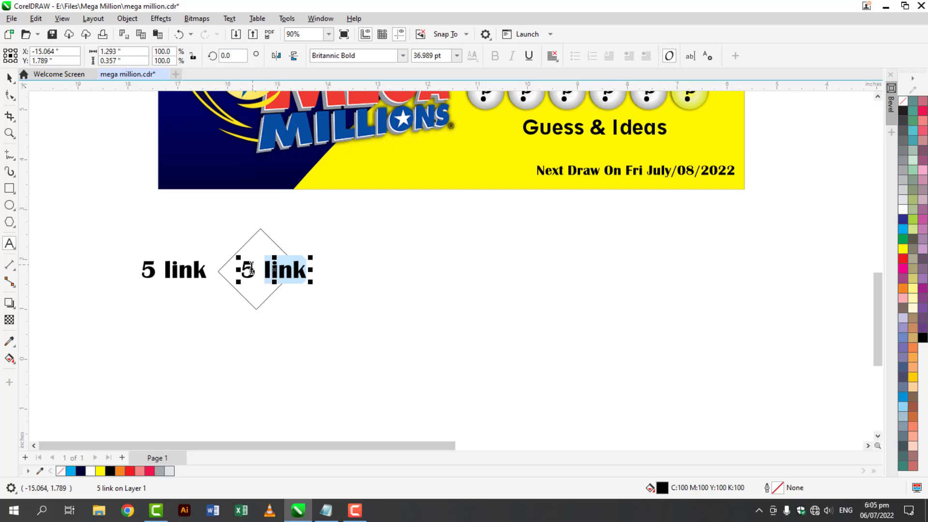
triple_click(252, 268)
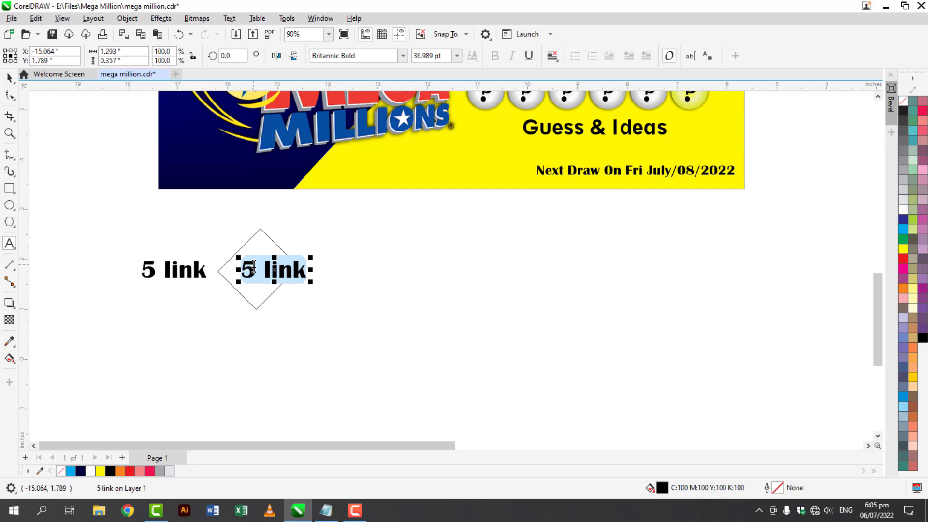
text(6)
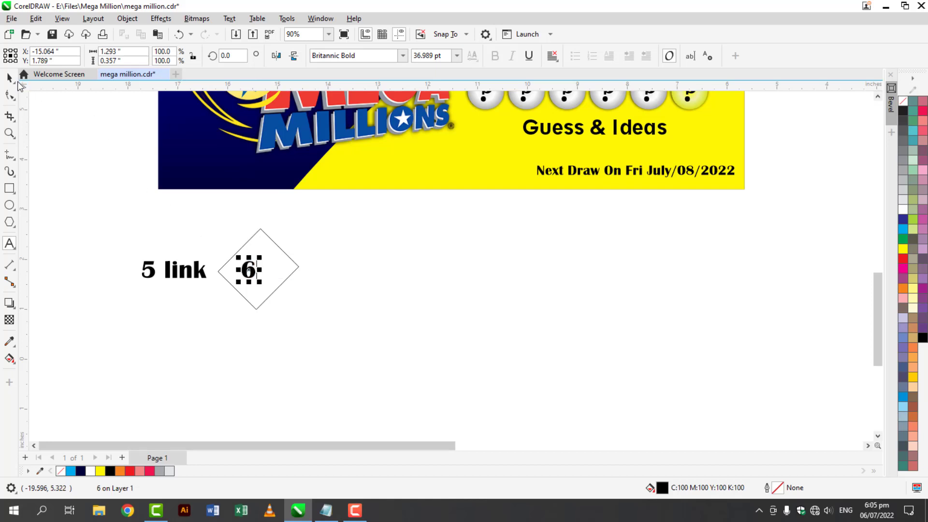
click(16, 78)
scroll(271, 265, up, 2)
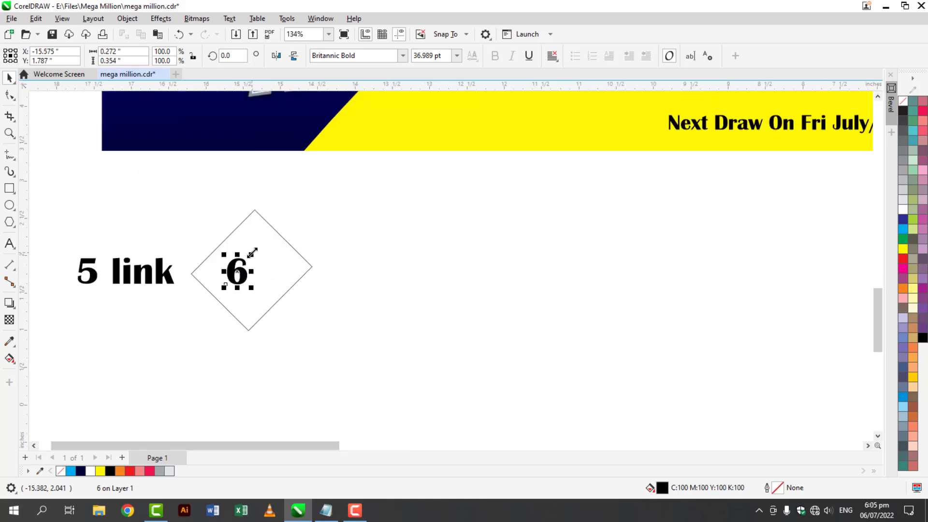
drag(252, 253, 272, 230)
drag(266, 265, 269, 283)
click(196, 213)
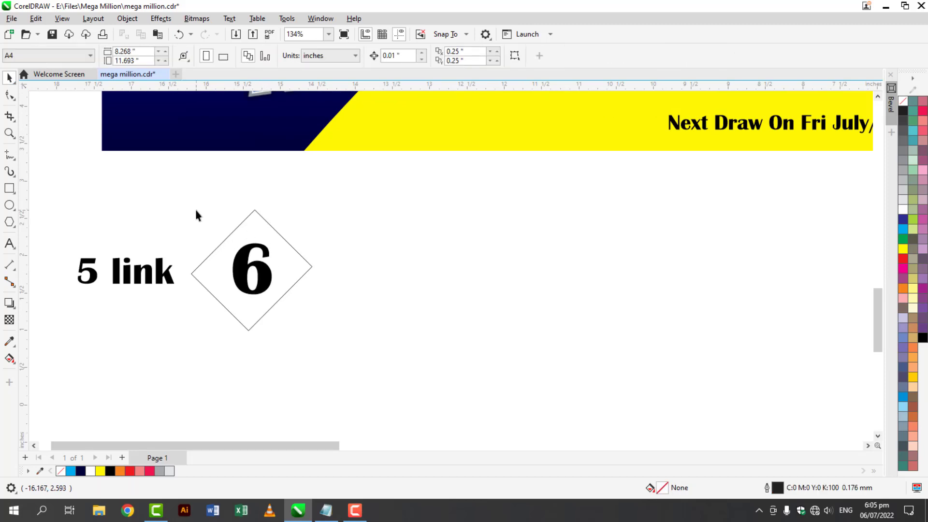
Step: Fill the diamond red, make the 6 white and nudge it to the centre
click(260, 218)
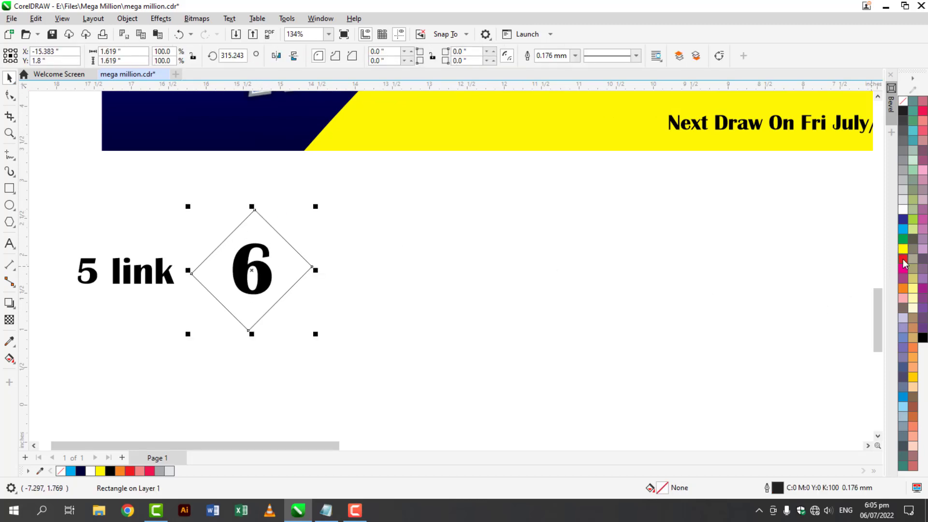
click(903, 259)
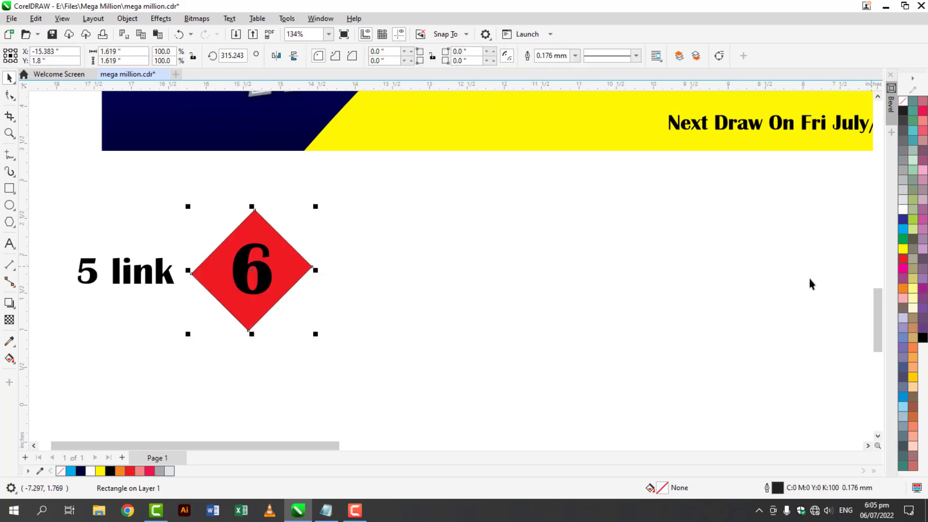
click(252, 270)
click(903, 208)
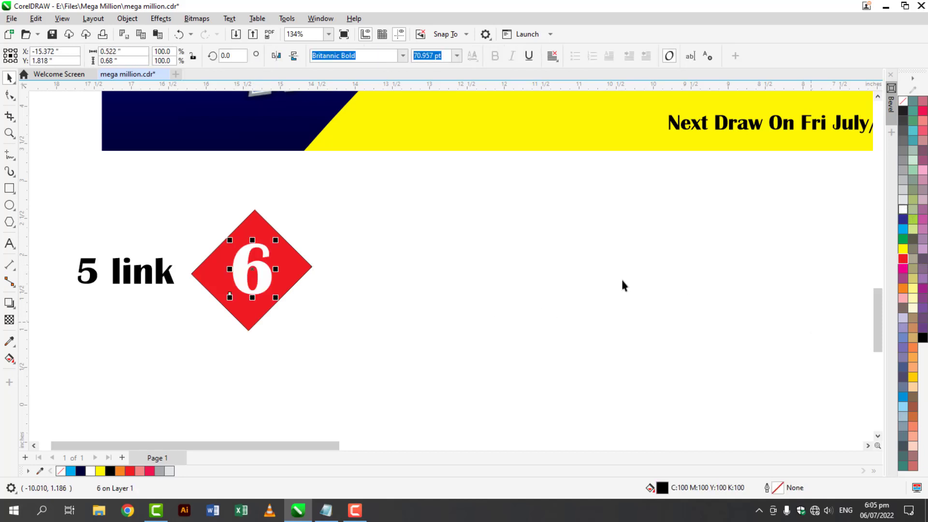
click(543, 311)
click(260, 283)
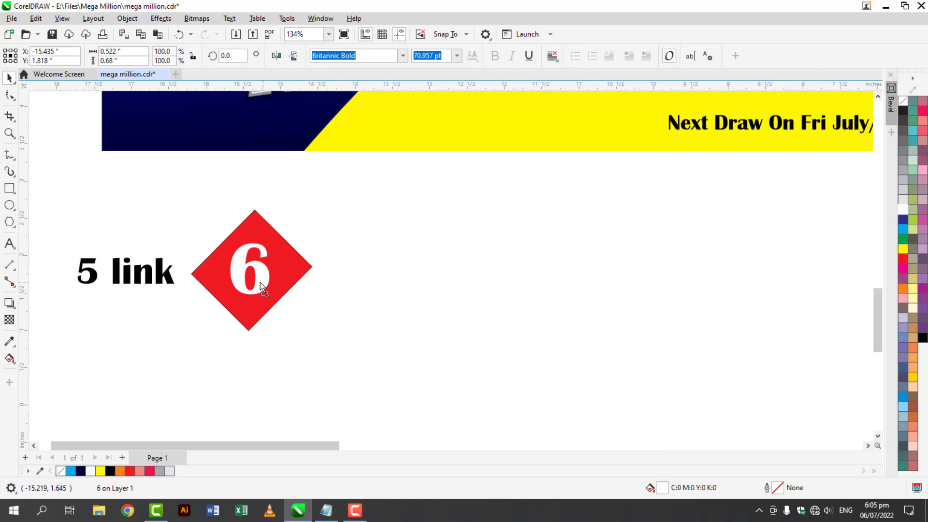
drag(260, 282, 254, 282)
Step: Remove the diamond's outline and select it together with its 6
click(293, 263)
right_click(904, 100)
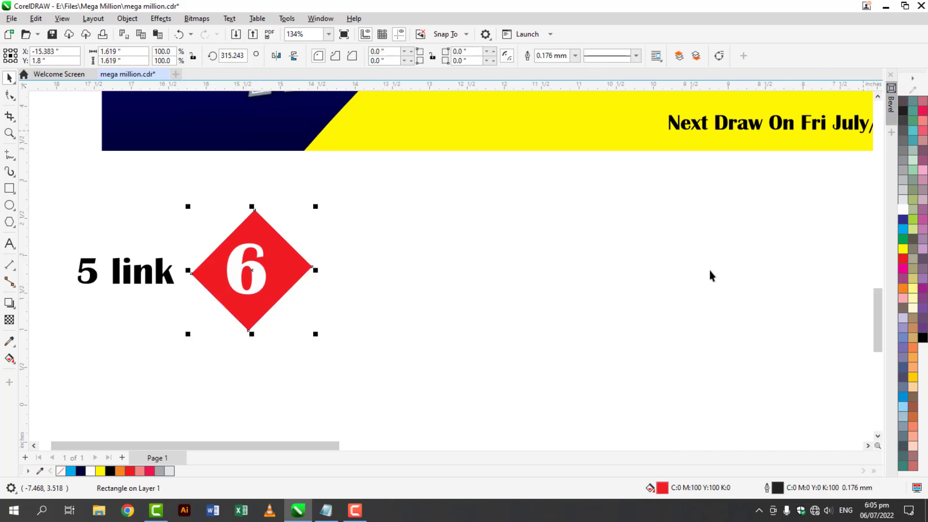
mouse_move(187, 184)
mouse_down()
mouse_move(199, 189)
mouse_move(191, 222)
mouse_move(336, 350)
mouse_up()
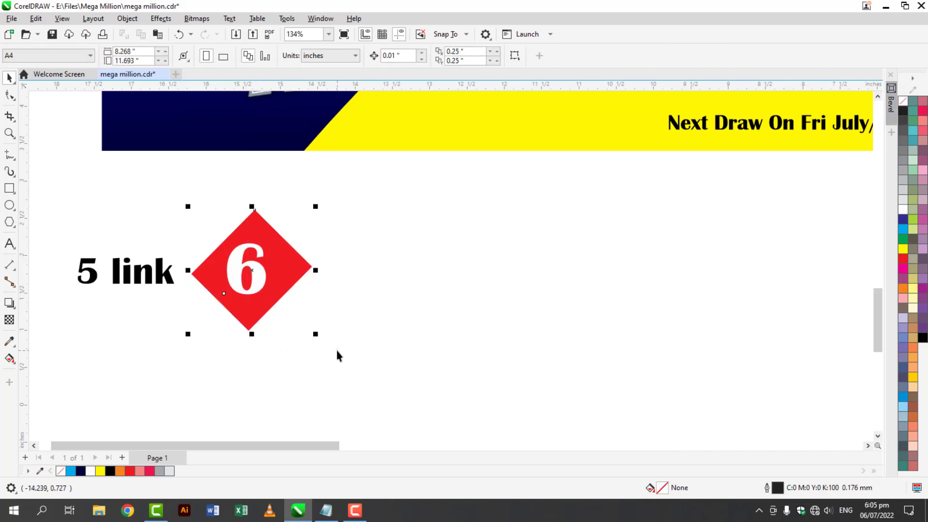
click(123, 239)
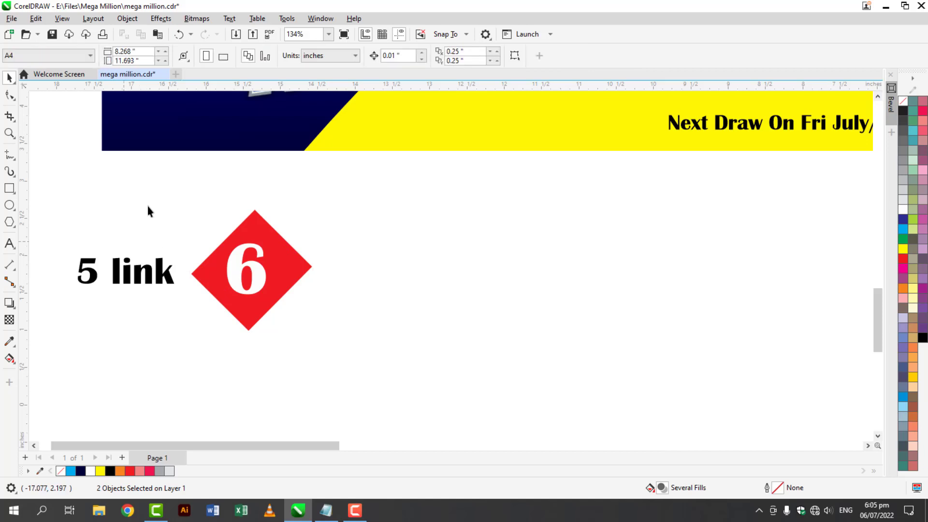
Step: Copy the red 6 diamond below the original and change its digit to 0
mouse_move(158, 182)
mouse_down()
mouse_move(320, 337)
mouse_move(305, 304)
mouse_move(284, 389)
mouse_move(312, 383)
mouse_up()
click(352, 373)
scroll(352, 372, down, 1)
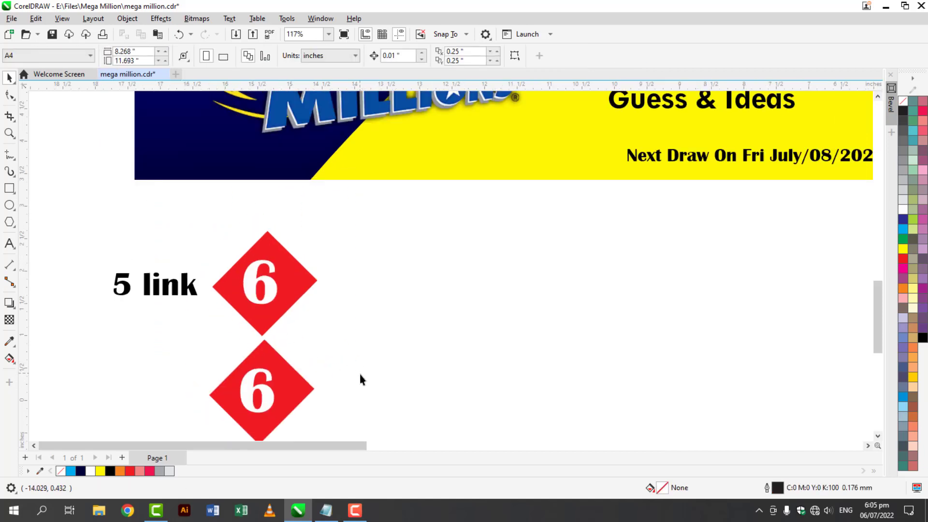
double_click(264, 397)
double_click(264, 397)
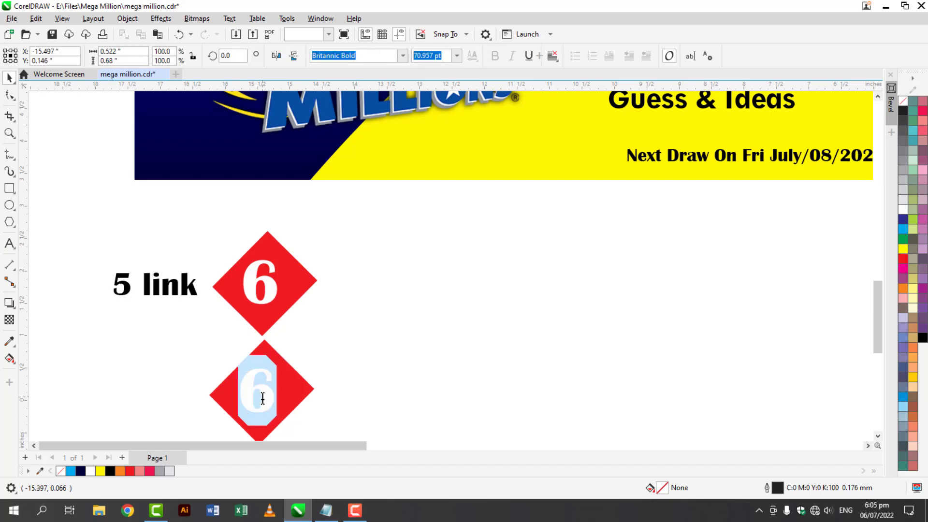
text(0)
click(10, 78)
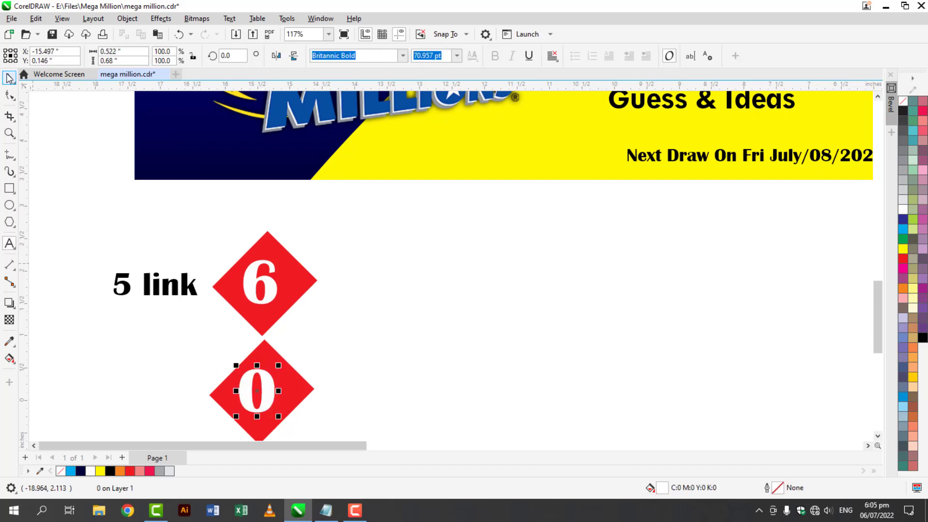
click(410, 323)
Step: Copy the 0 diamond downward, then repeat the copy with Ctrl+R for more diamonds
click(878, 435)
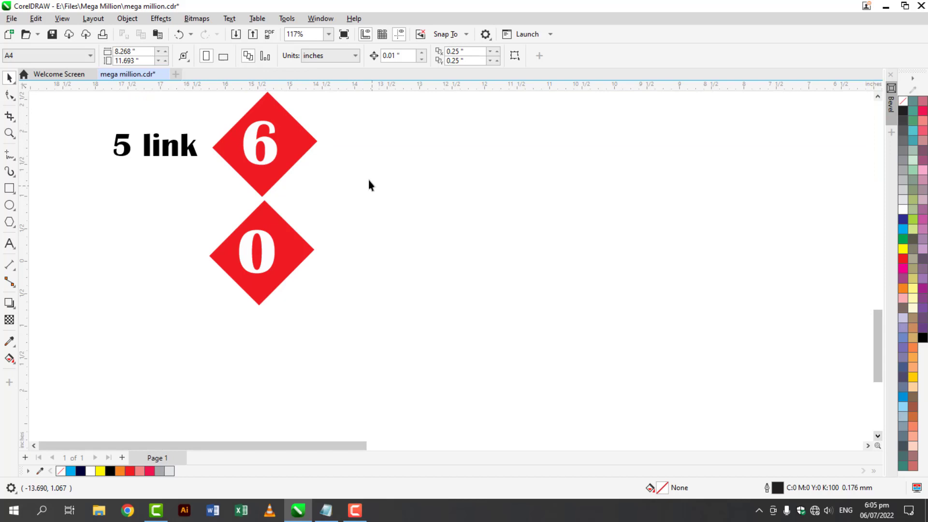
drag(368, 181, 111, 336)
drag(280, 242, 279, 351)
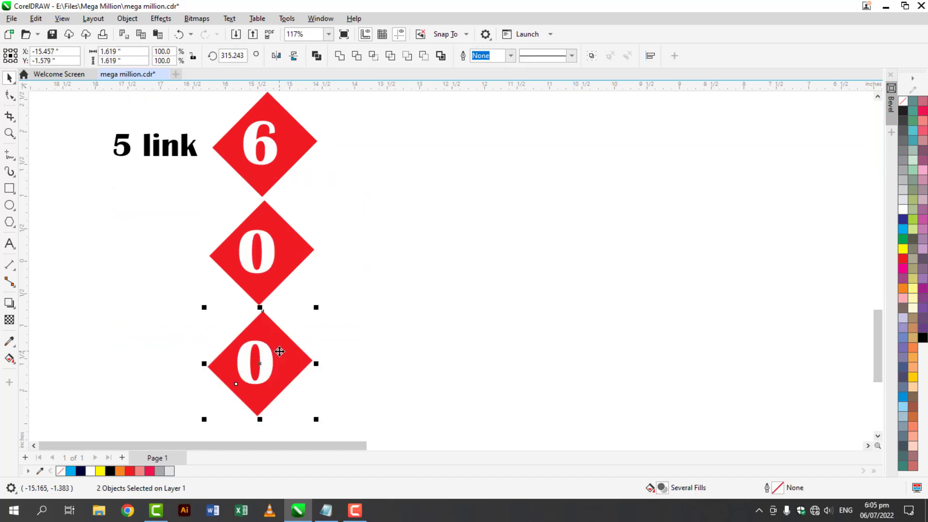
key(ctrl+r)
key(ctrl+r)
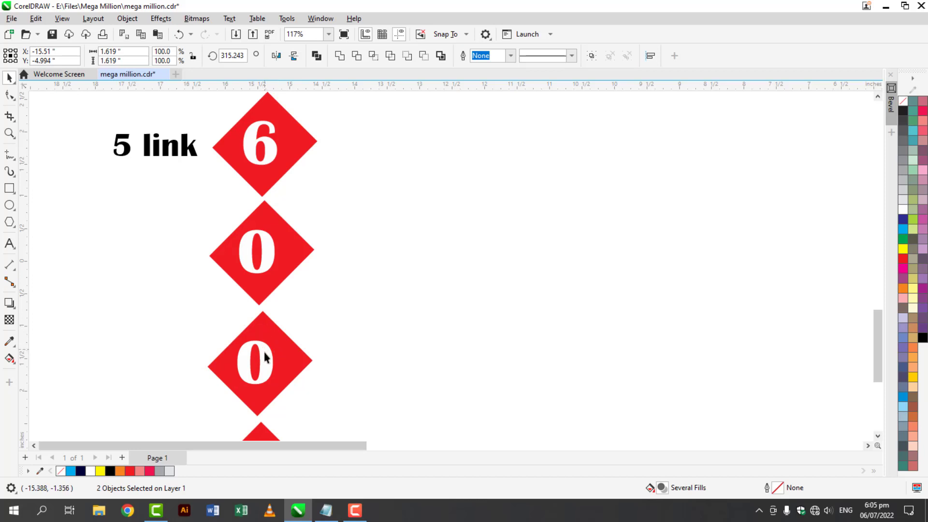
Step: Change the digits in the three new diamonds to 7, 8 and 9
double_click(265, 357)
double_click(266, 356)
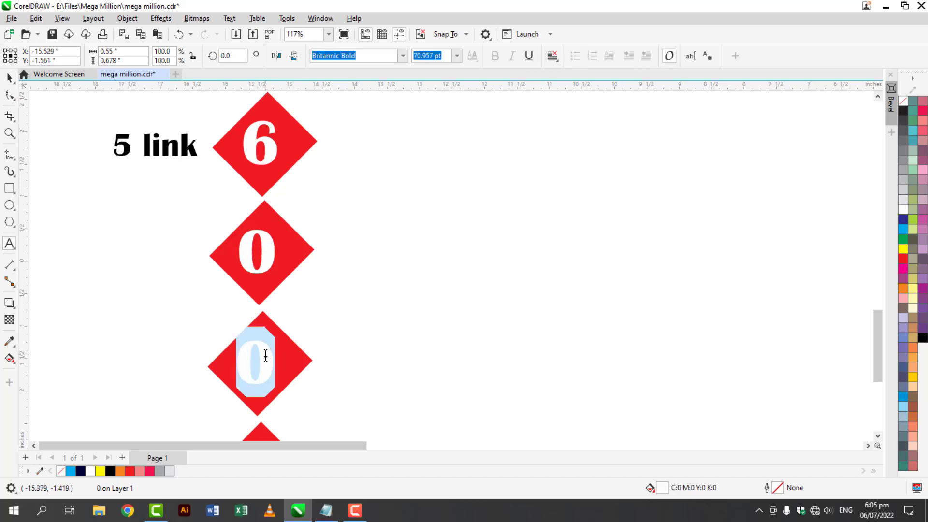
text(7)
click(877, 435)
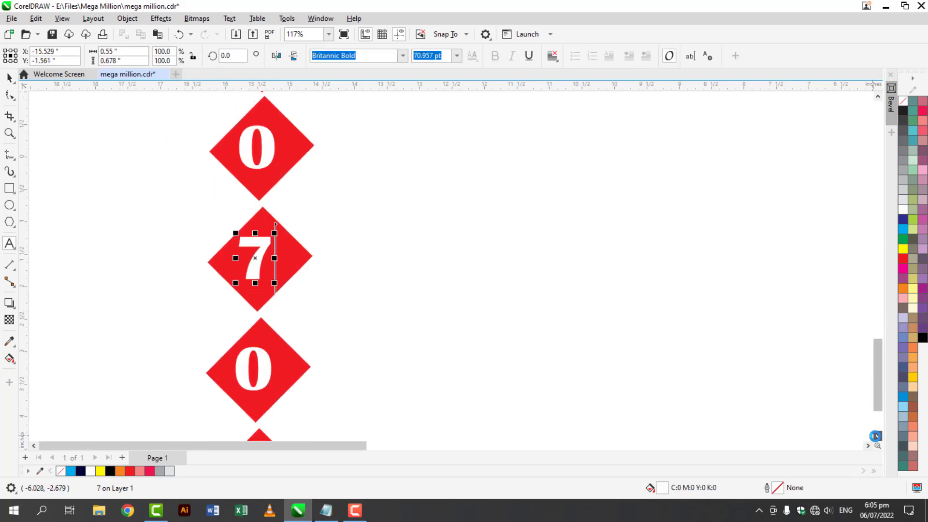
click(877, 435)
double_click(268, 302)
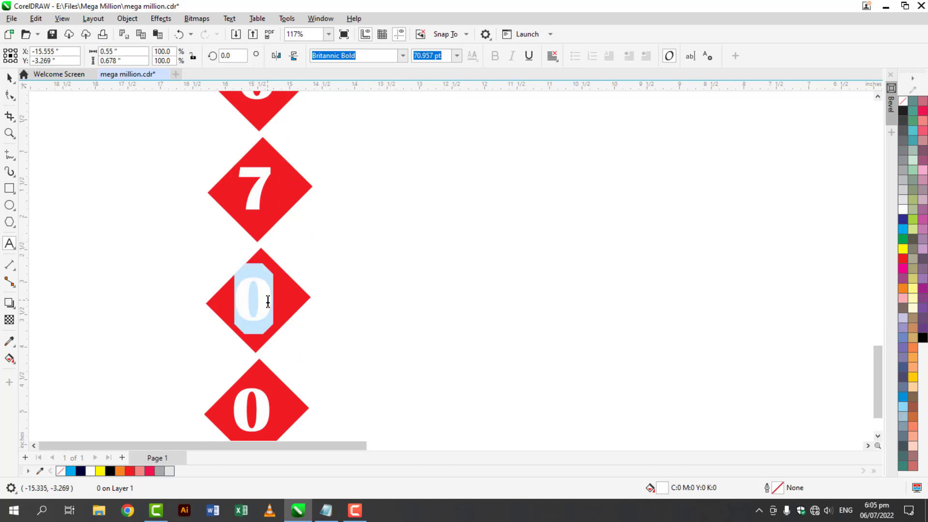
text(8)
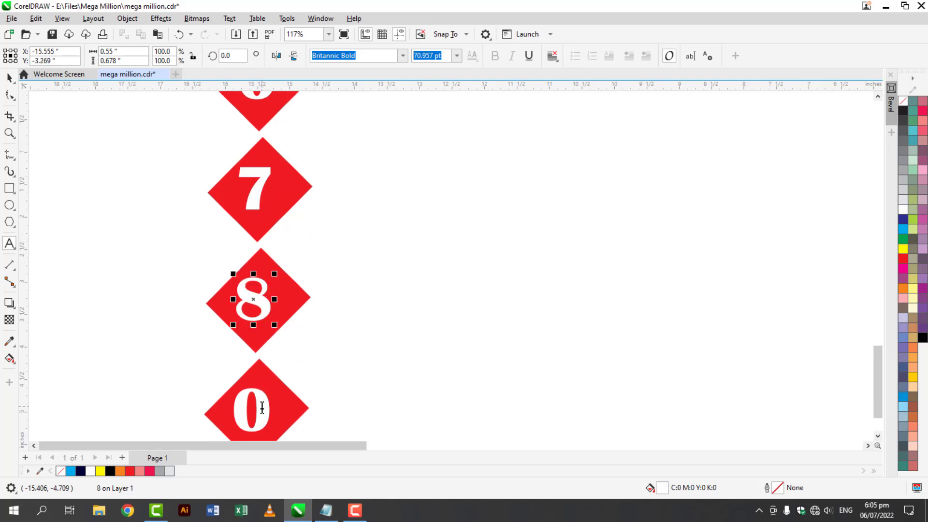
double_click(262, 408)
text(9)
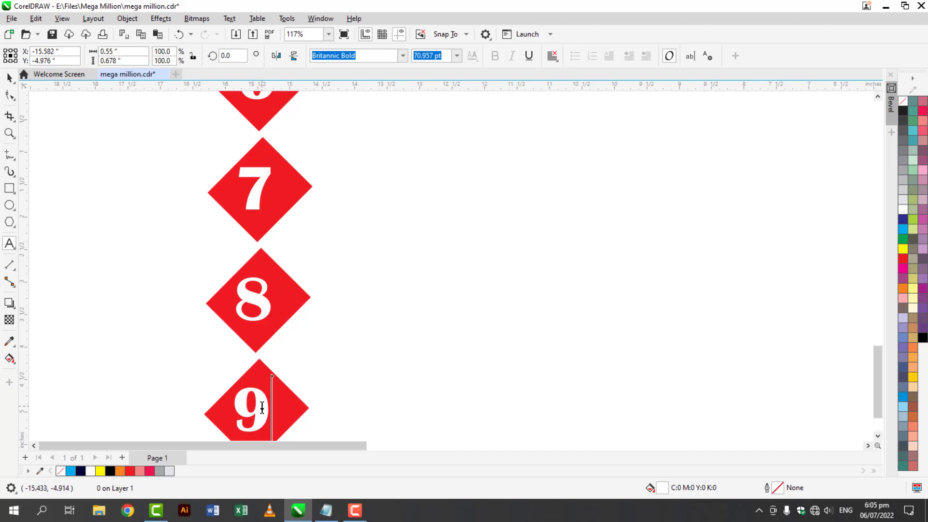
click(9, 78)
click(642, 186)
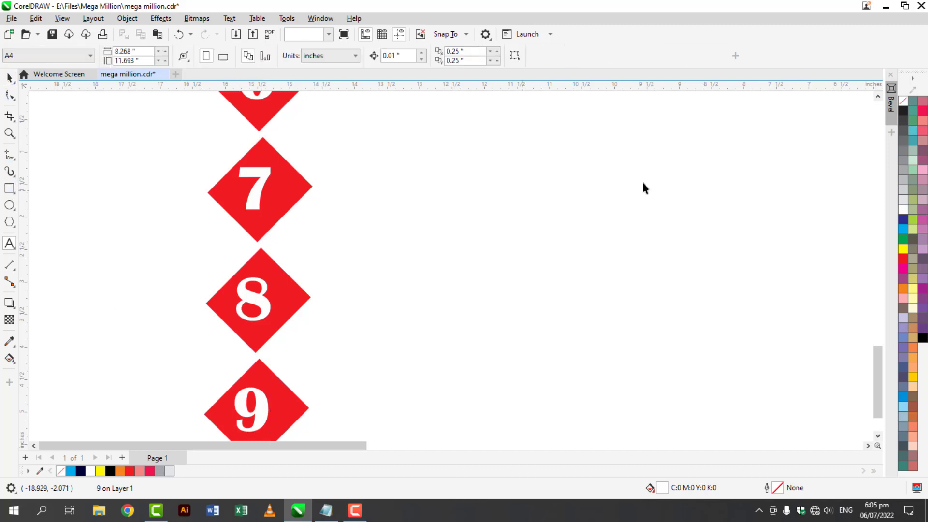
click(878, 96)
click(880, 100)
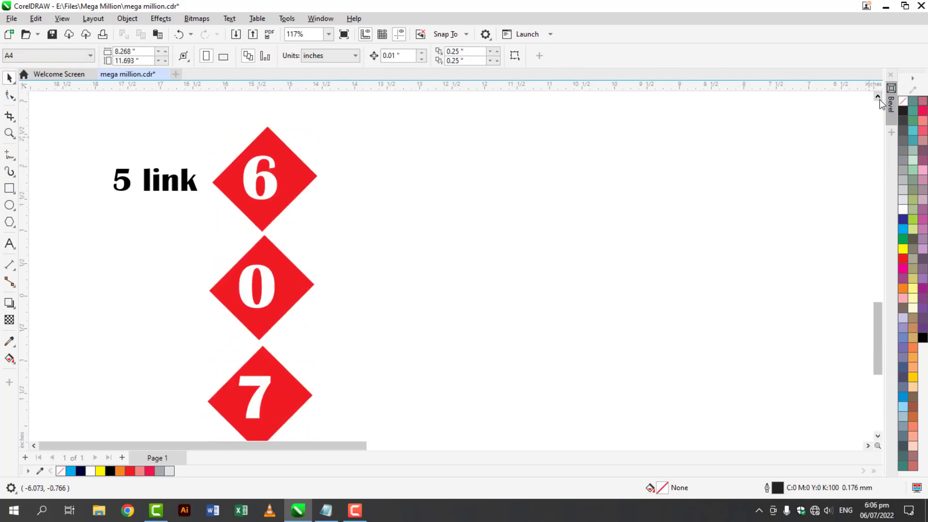
click(268, 260)
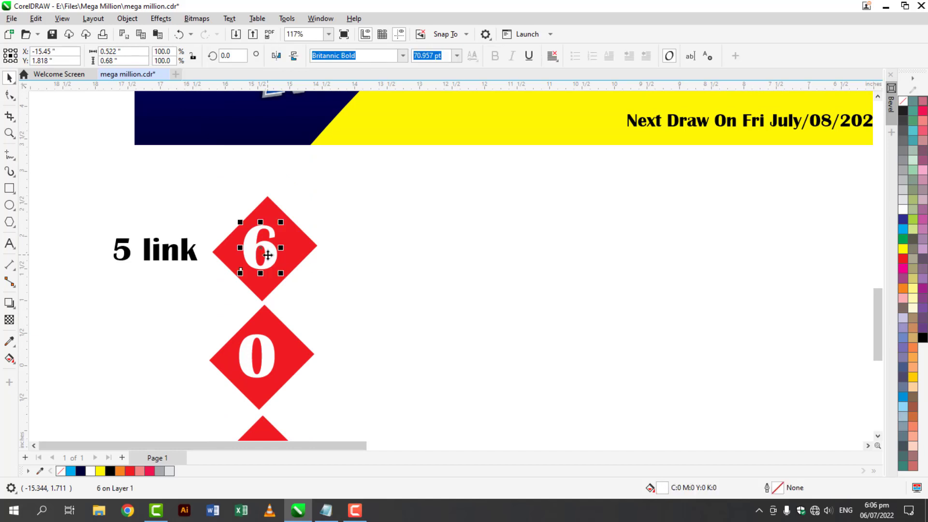
drag(263, 250, 368, 254)
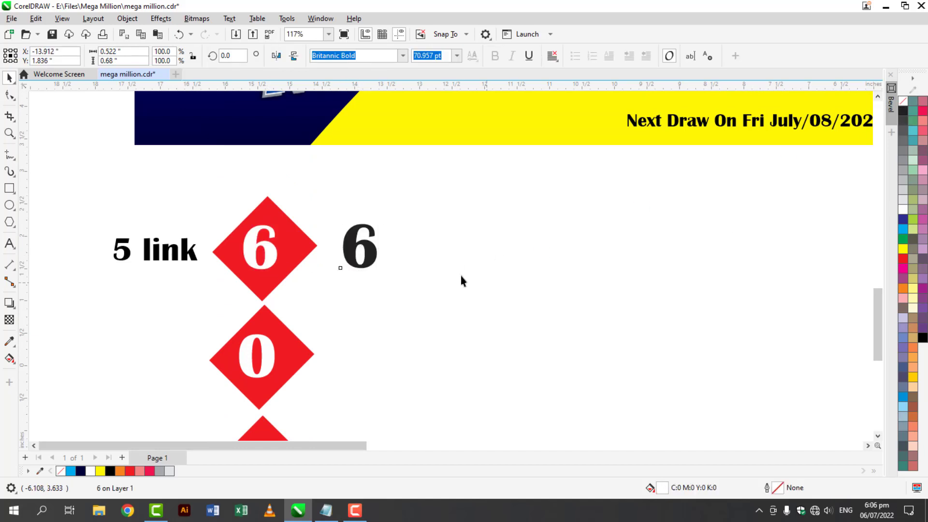
double_click(371, 254)
double_click(371, 255)
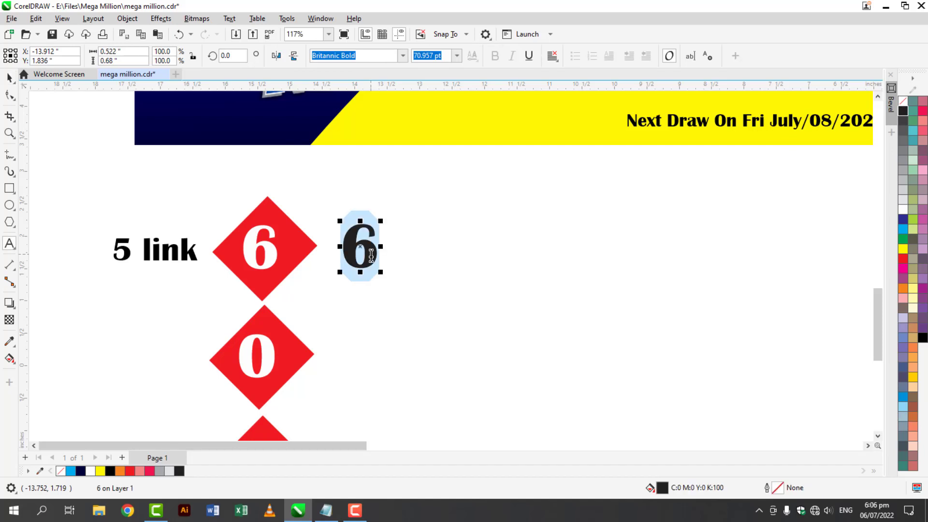
scroll(371, 255, up, 1)
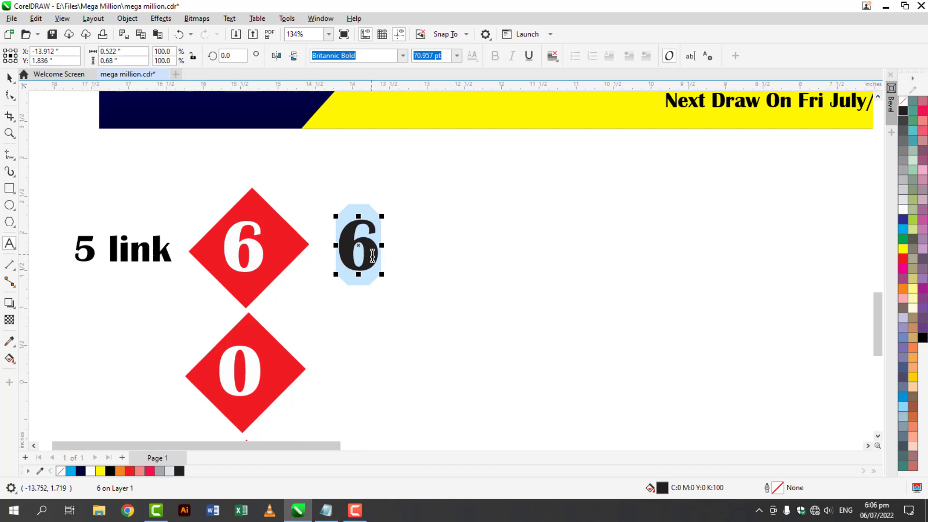
key(Right)
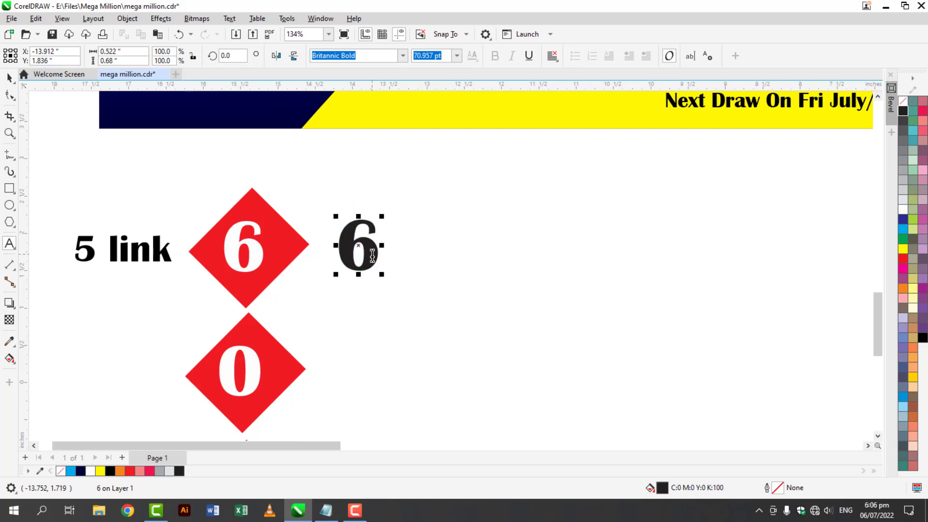
text(0-)
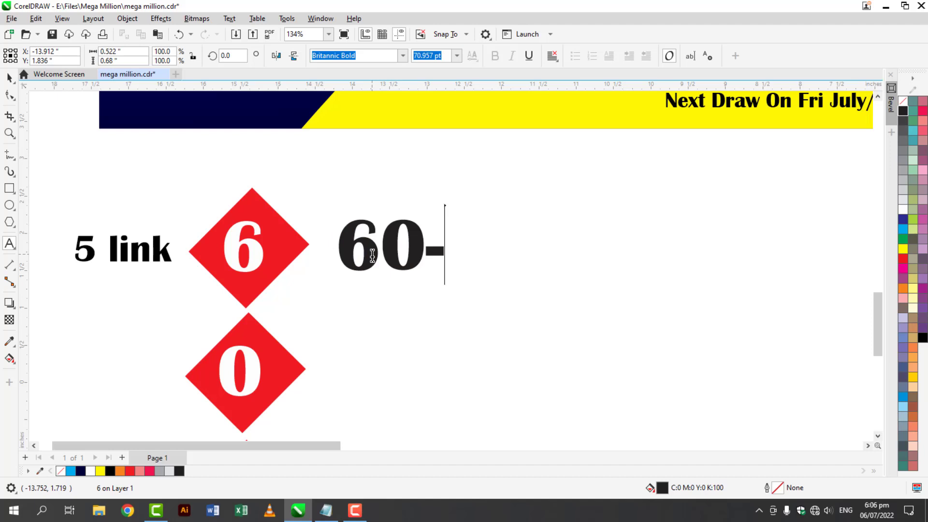
key(Escape)
text(66-)
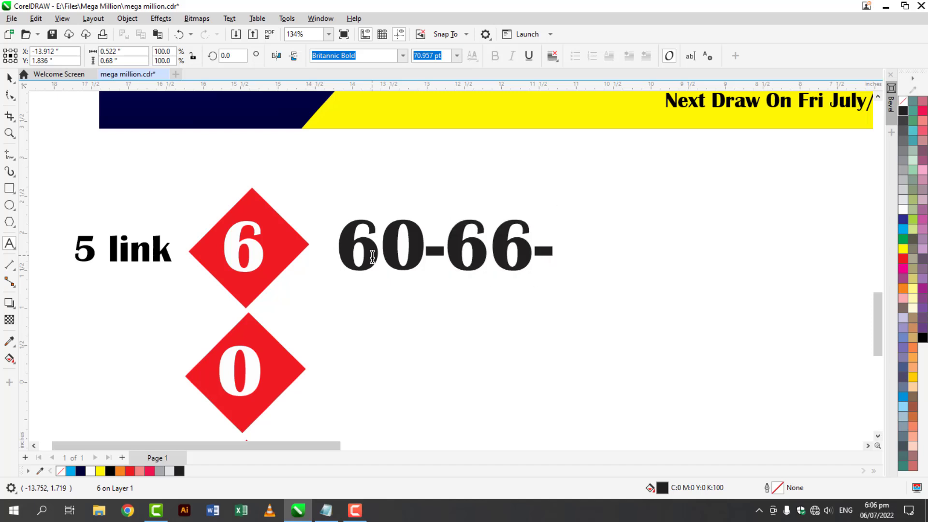
text(67-68-)
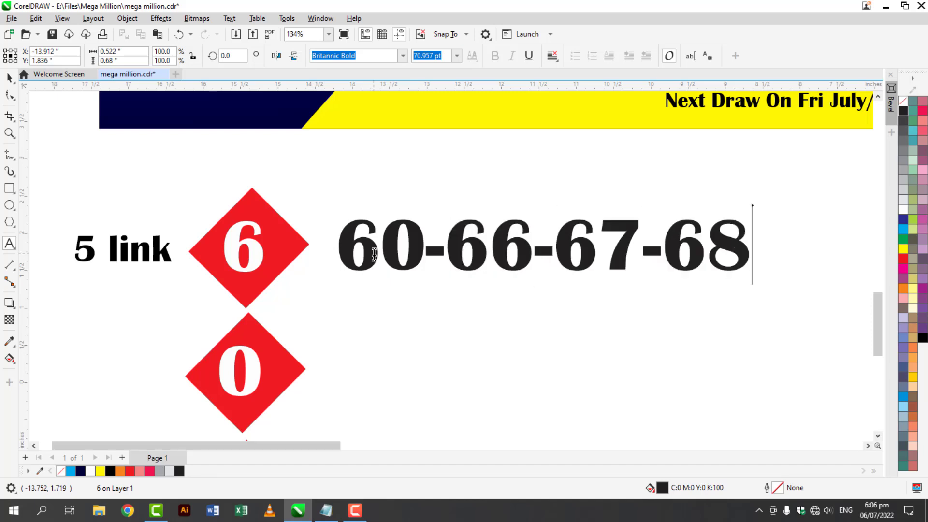
text(69)
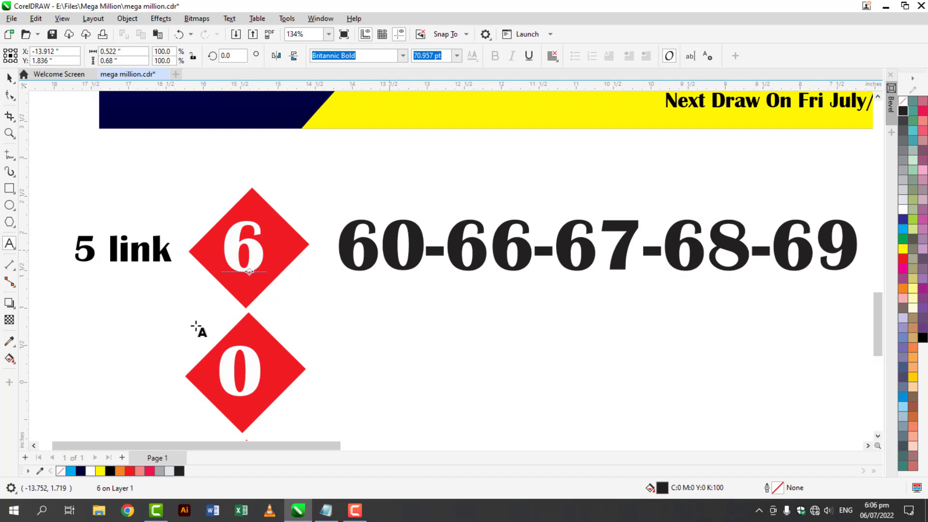
click(9, 77)
drag(433, 251, 411, 371)
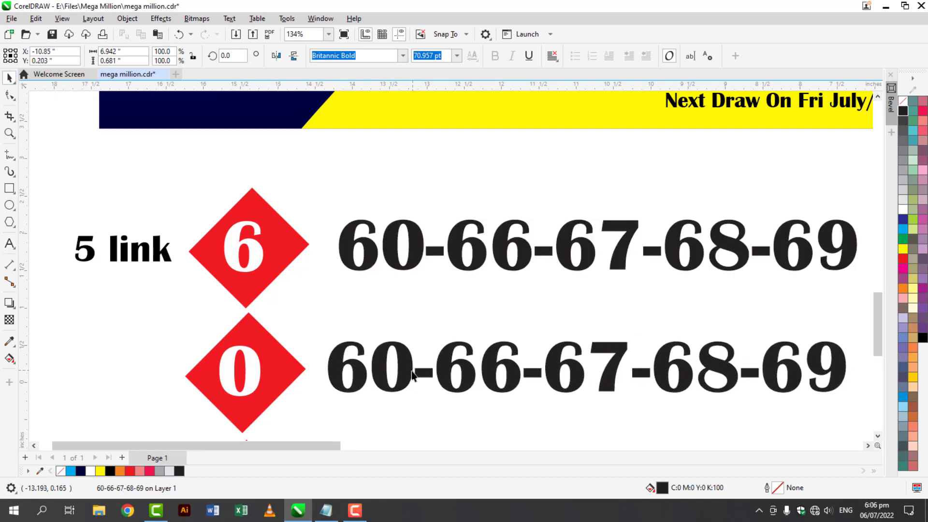
double_click(410, 375)
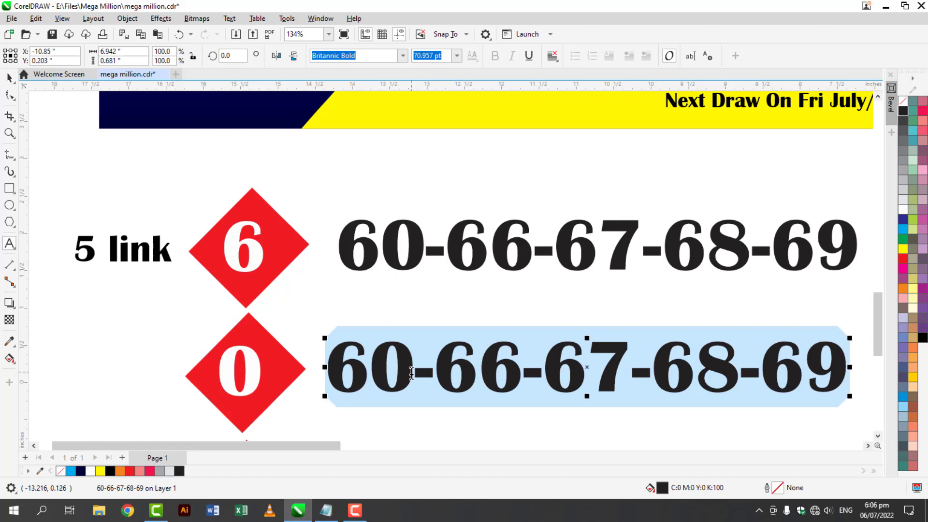
click(877, 435)
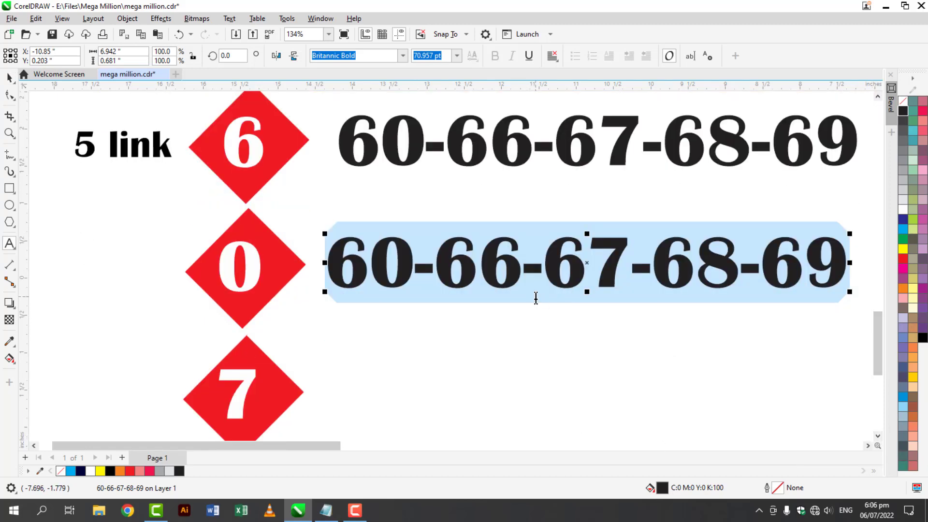
text(06-00)
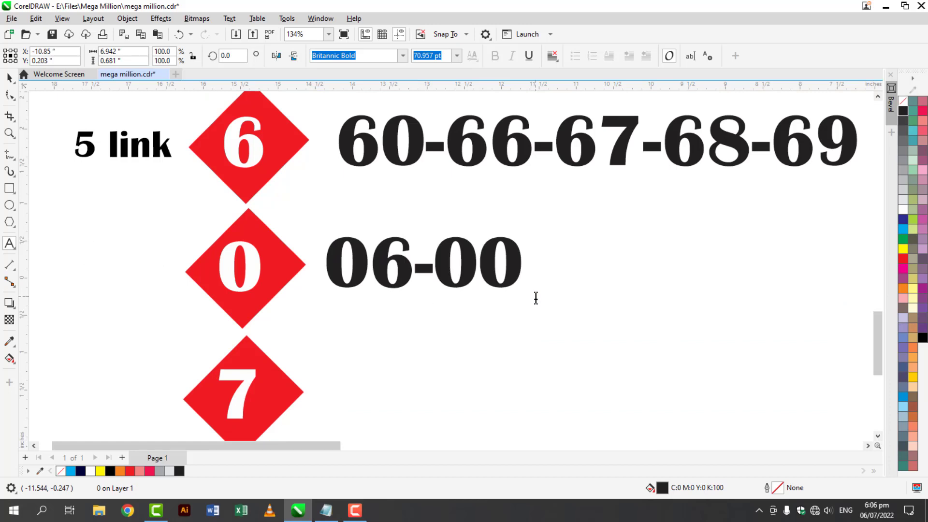
text(-07-)
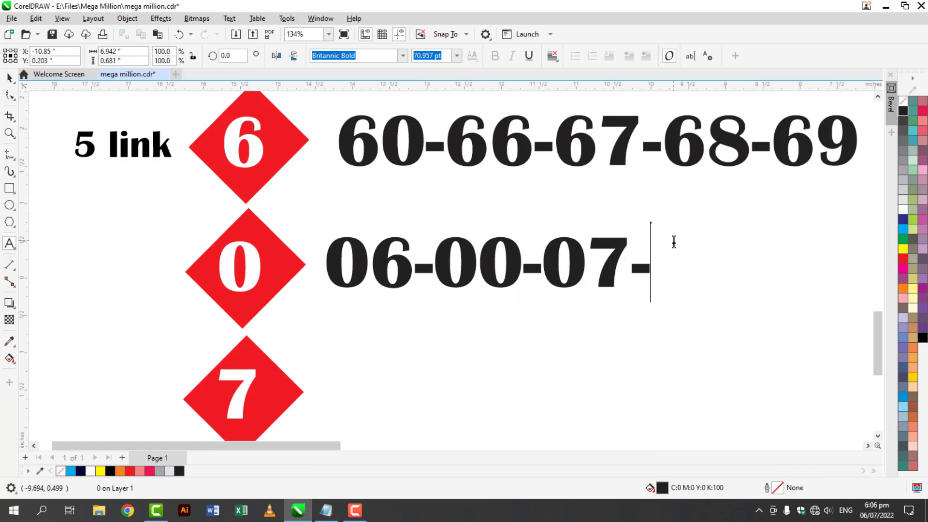
text(08-)
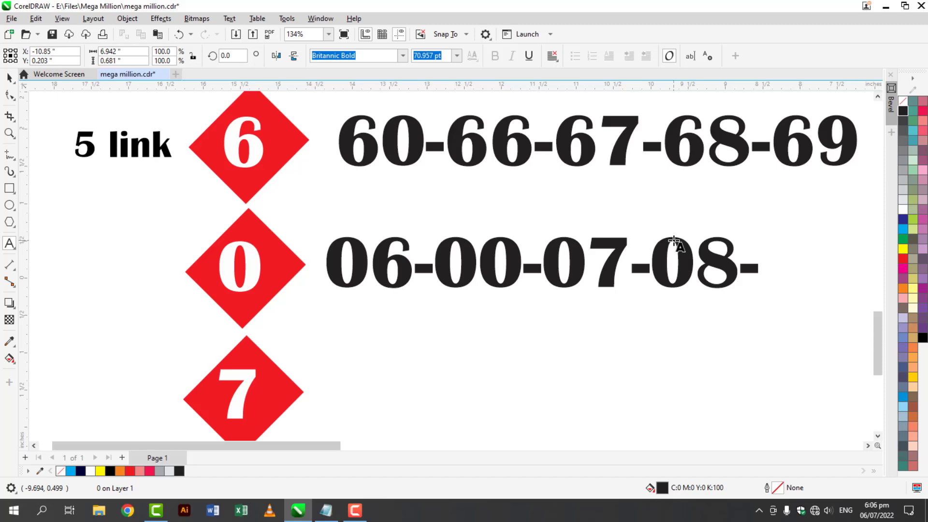
text(09)
key(ctrl+space)
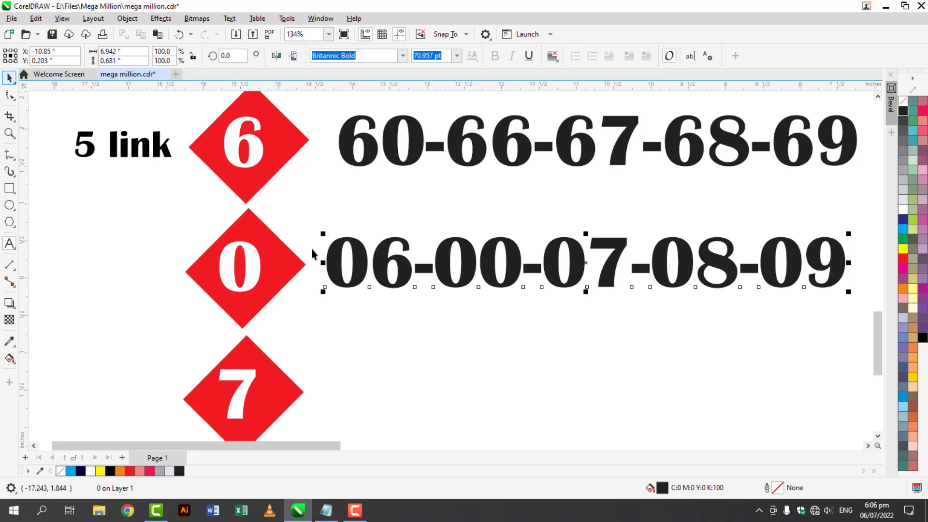
key(Escape)
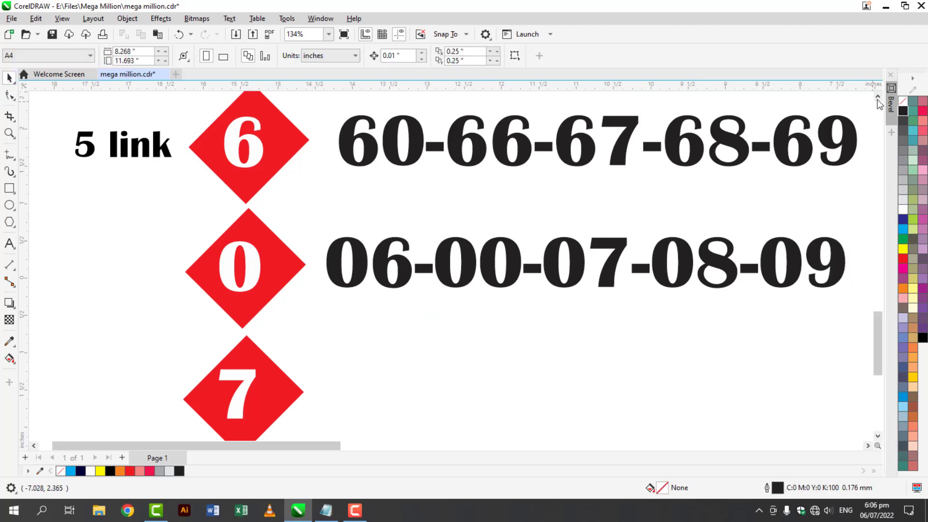
Step: Draw a circle around 66 with a 1.5 mm red outline
click(877, 97)
click(9, 205)
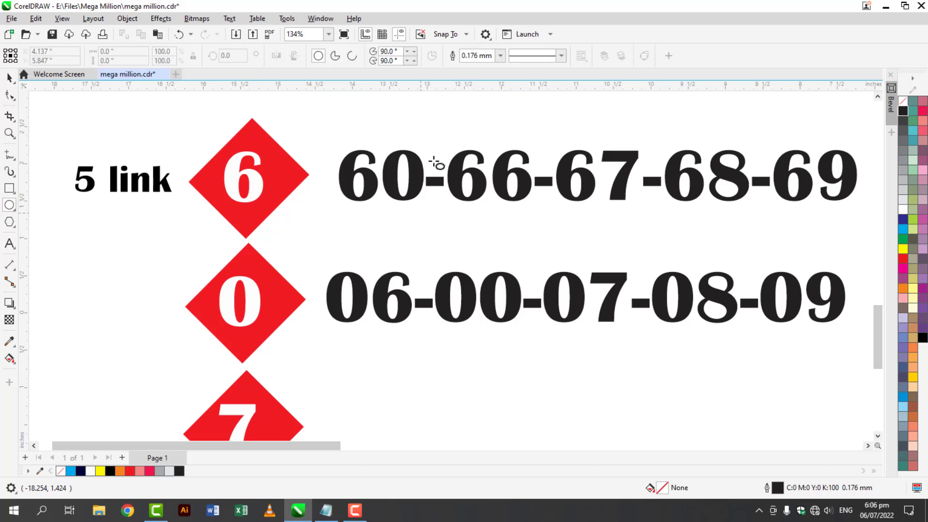
drag(437, 118, 547, 232)
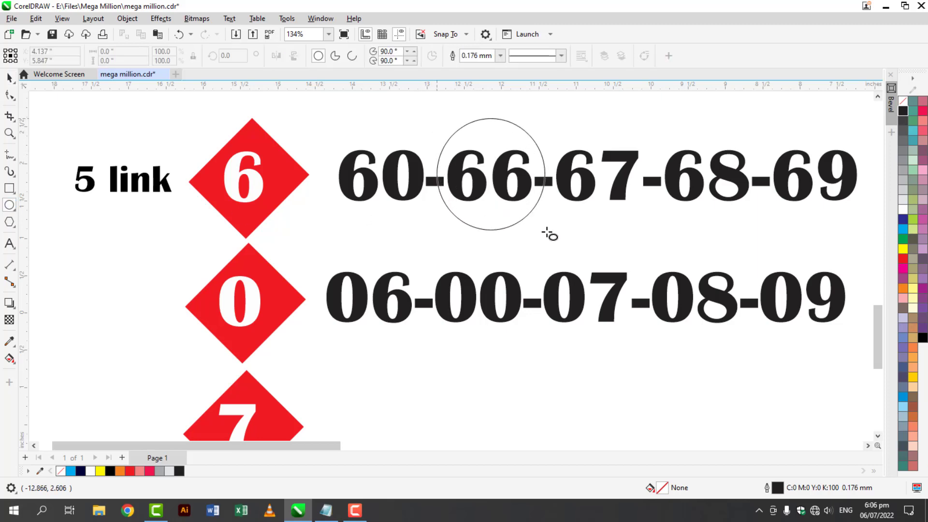
click(10, 78)
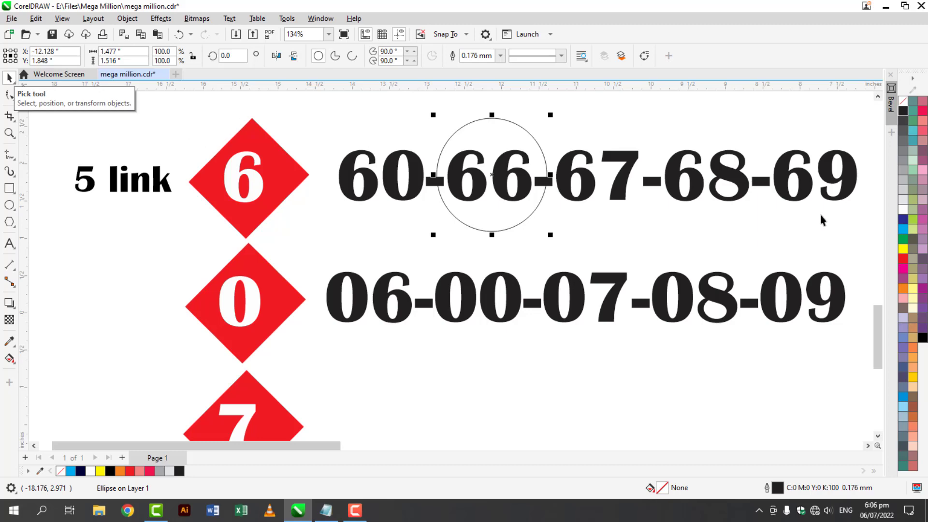
click(501, 55)
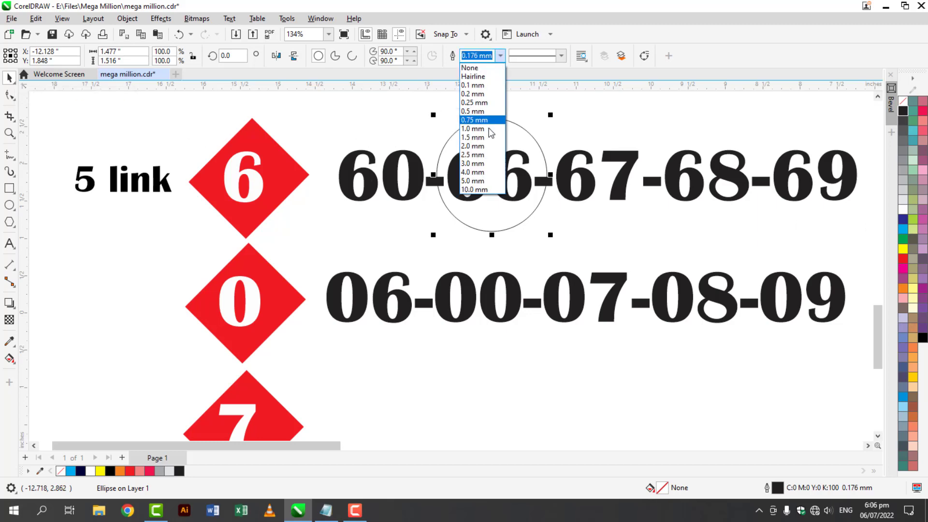
click(489, 138)
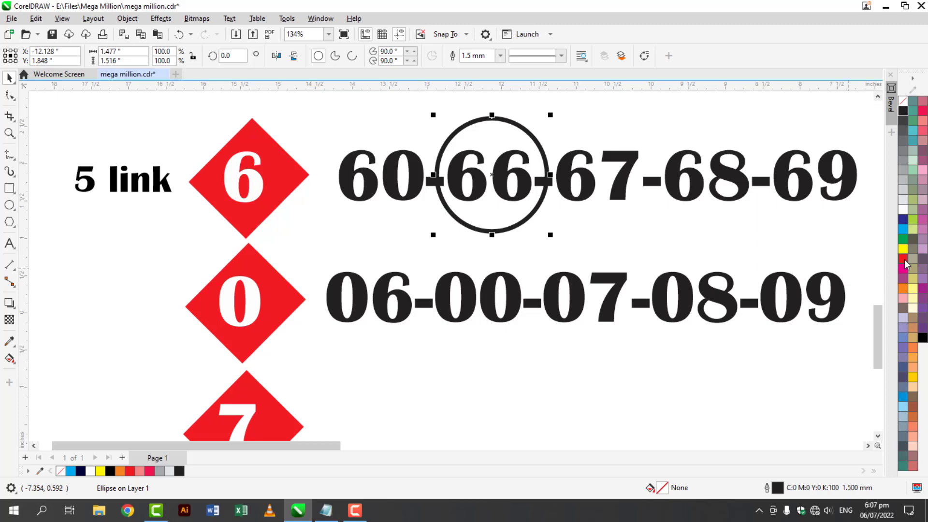
right_click(905, 261)
click(492, 126)
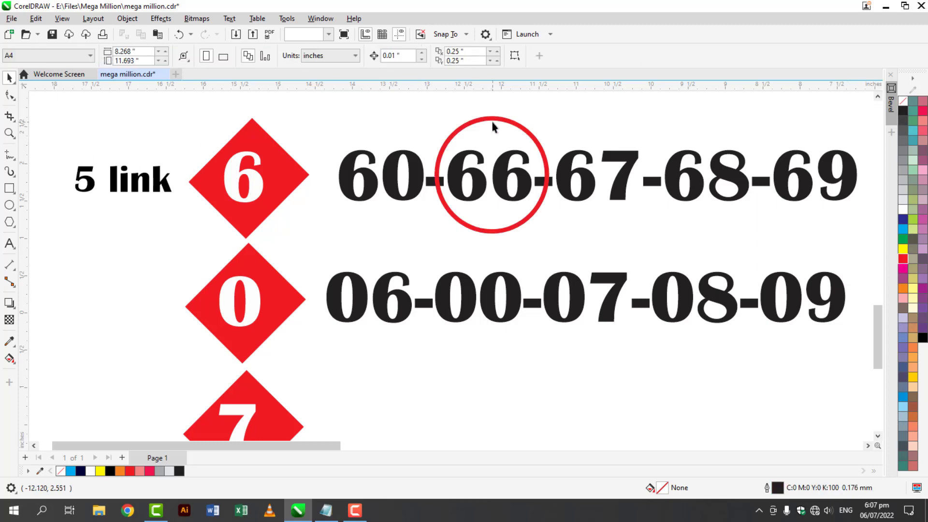
click(492, 118)
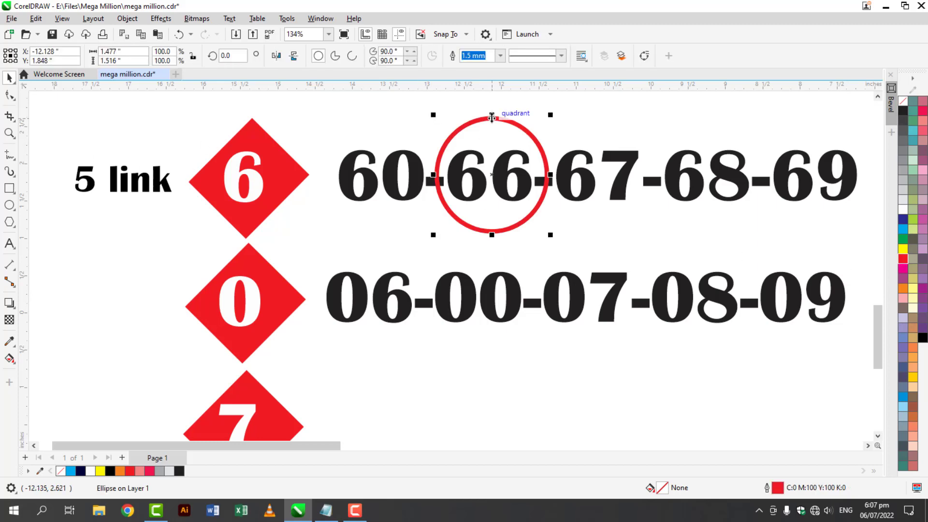
drag(491, 118, 604, 261)
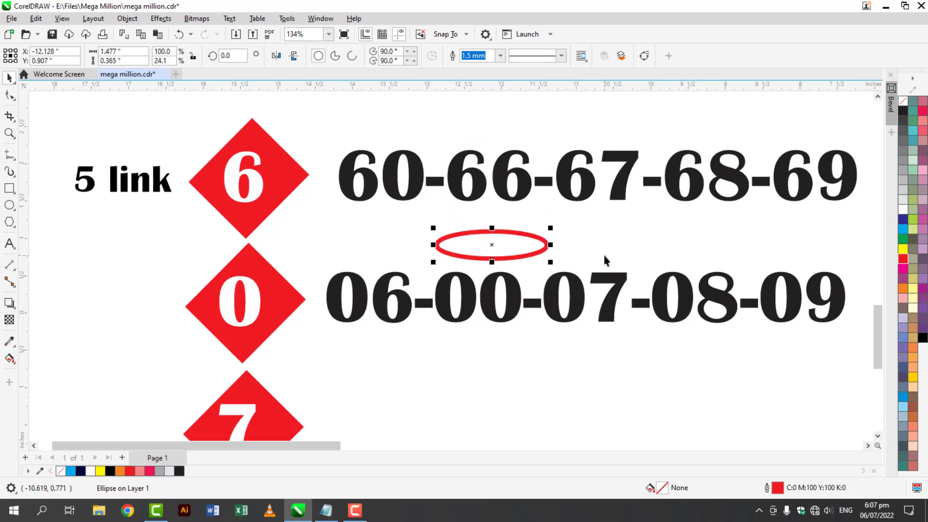
key(ctrl+z)
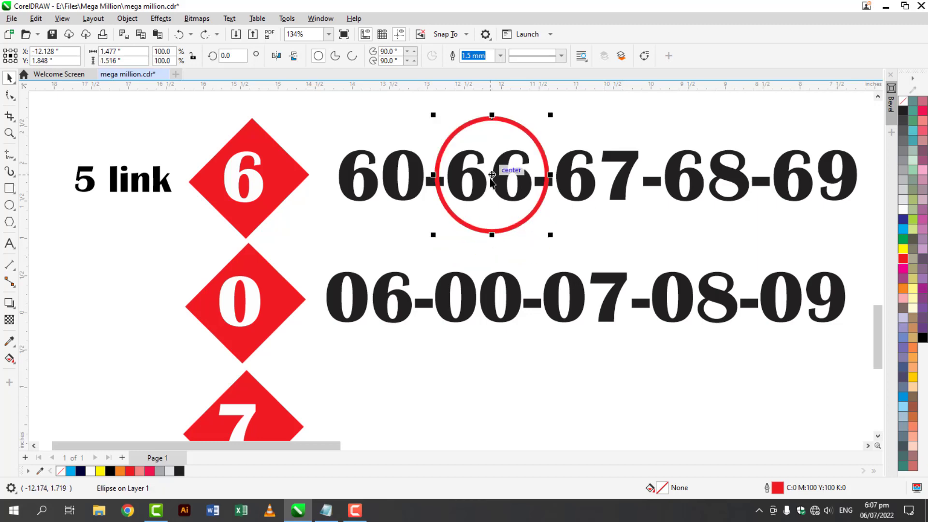
drag(614, 294, 591, 300)
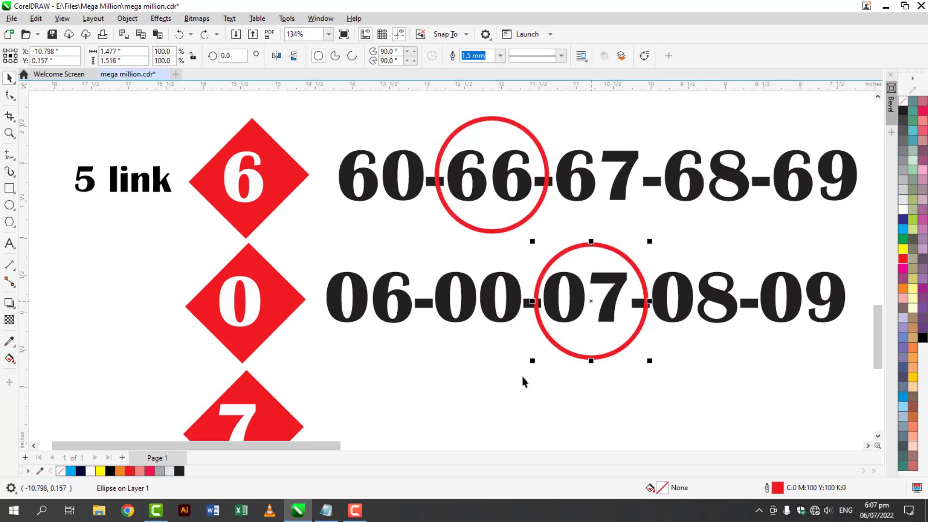
scroll(400, 280, down, 3)
key(Escape)
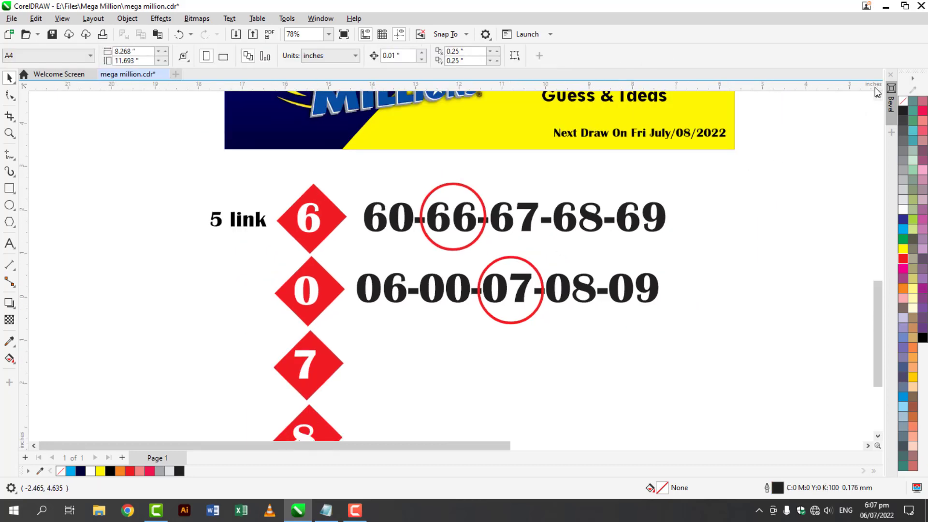
Step: Copy the 'Which Figures is Best' ball group out of the banner to the right of the digit rows
scroll(878, 100, up, 3)
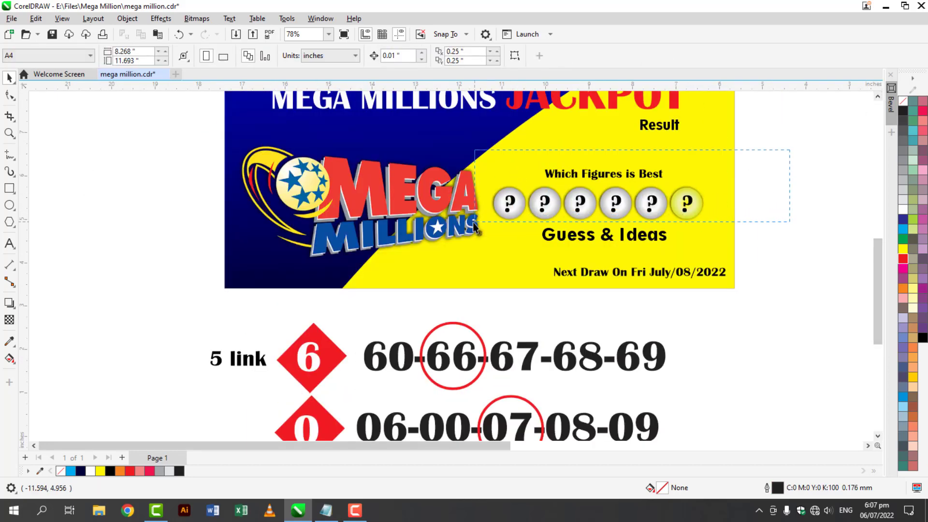
mouse_move(470, 233)
mouse_down()
mouse_move(680, 301)
mouse_move(714, 364)
mouse_move(680, 379)
mouse_up()
scroll(884, 448, down, 3)
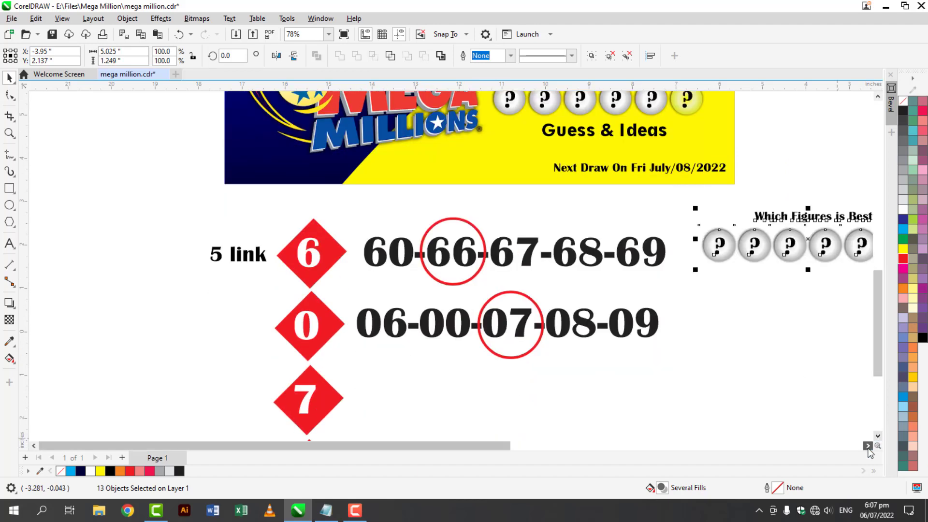
click(867, 446)
drag(694, 251, 714, 262)
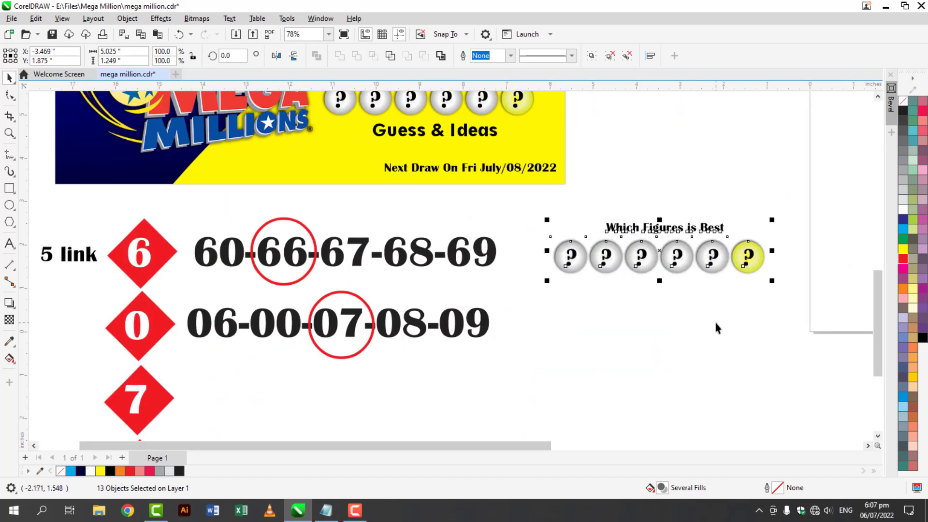
click(704, 240)
click(702, 231)
click(678, 332)
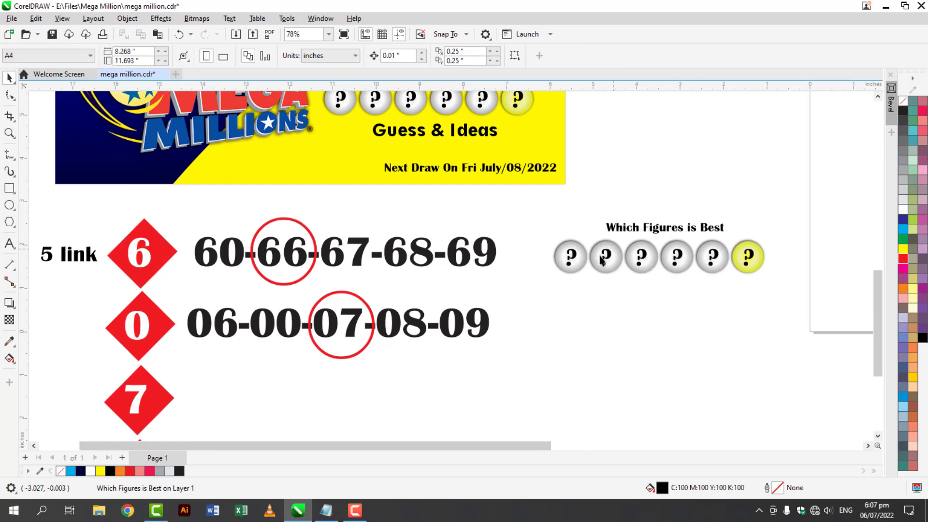
Step: Delete the question marks from the five grey balls in the copied row
click(574, 258)
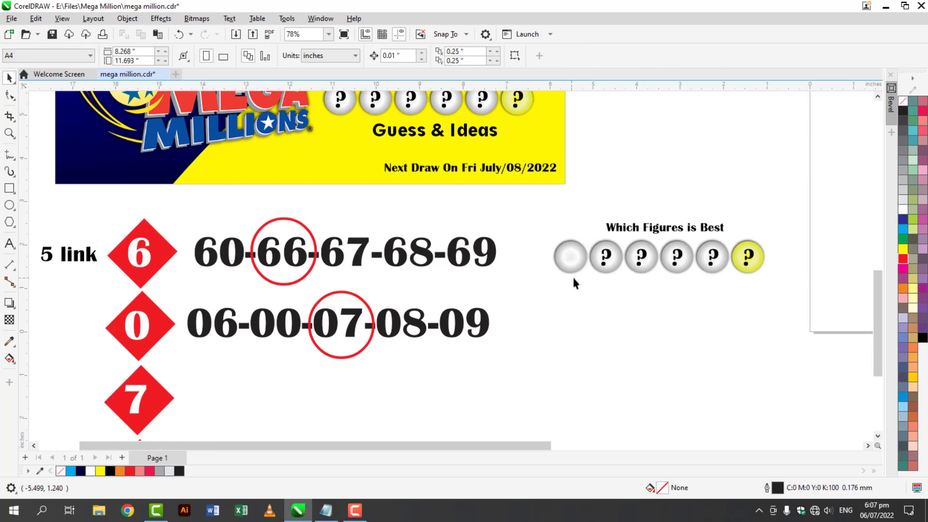
click(610, 258)
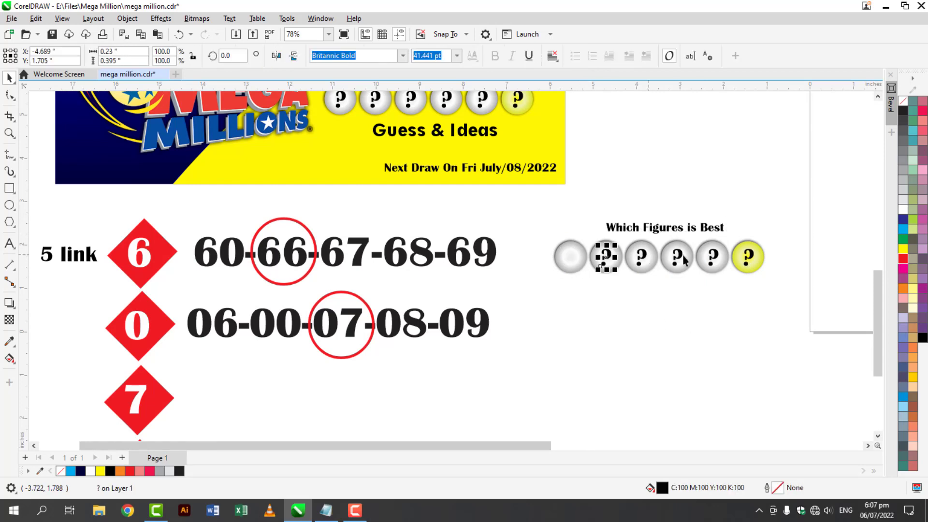
mouse_move(600, 290)
mouse_down()
mouse_move(719, 261)
mouse_move(713, 248)
mouse_up()
key(Delete)
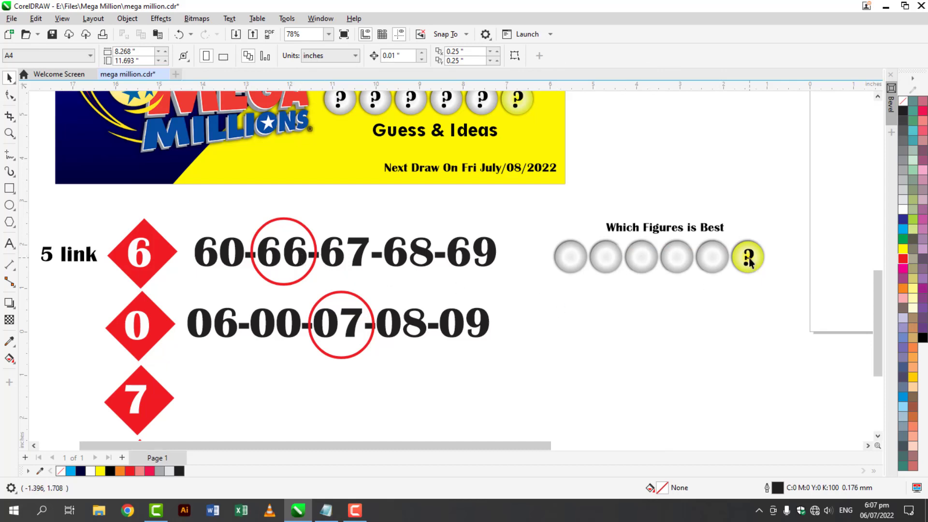
Step: Copy the yellow ball's question mark onto the first grey ball as '66', sized to fit
drag(748, 257, 573, 257)
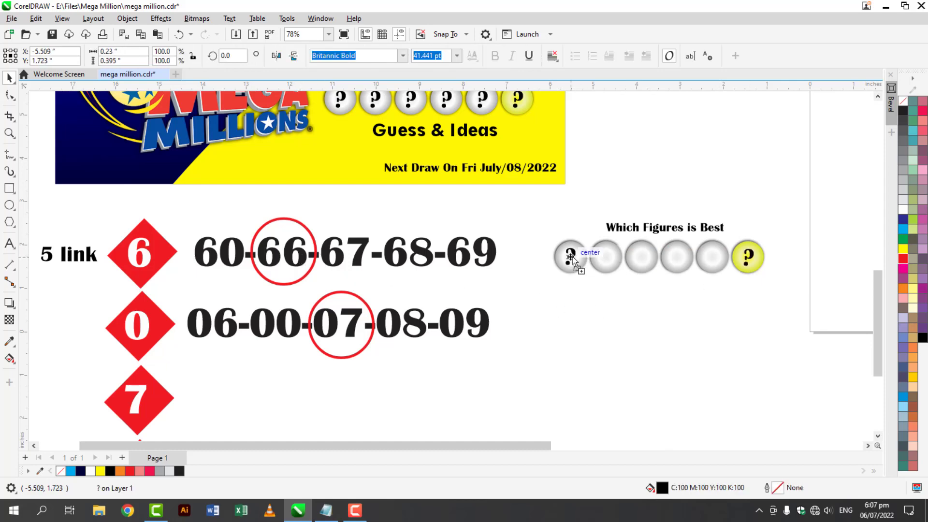
text(66)
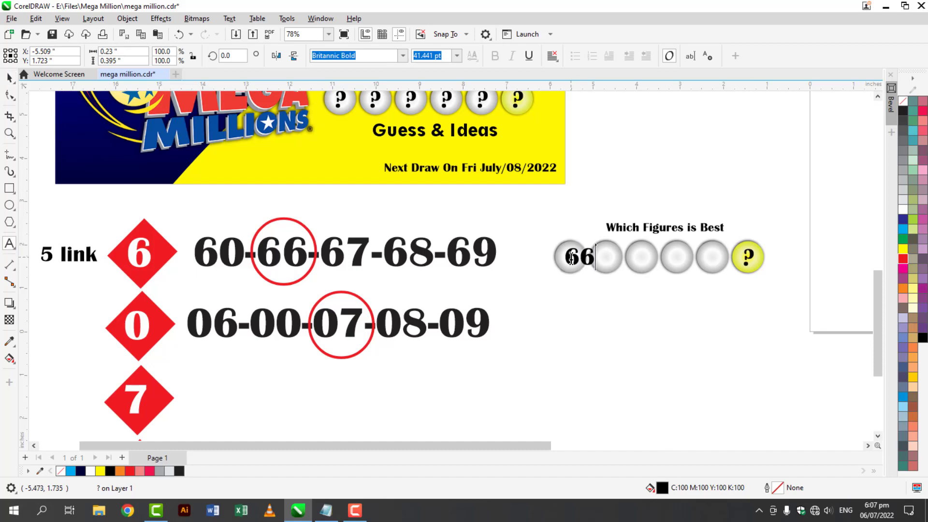
scroll(604, 255, up, 3)
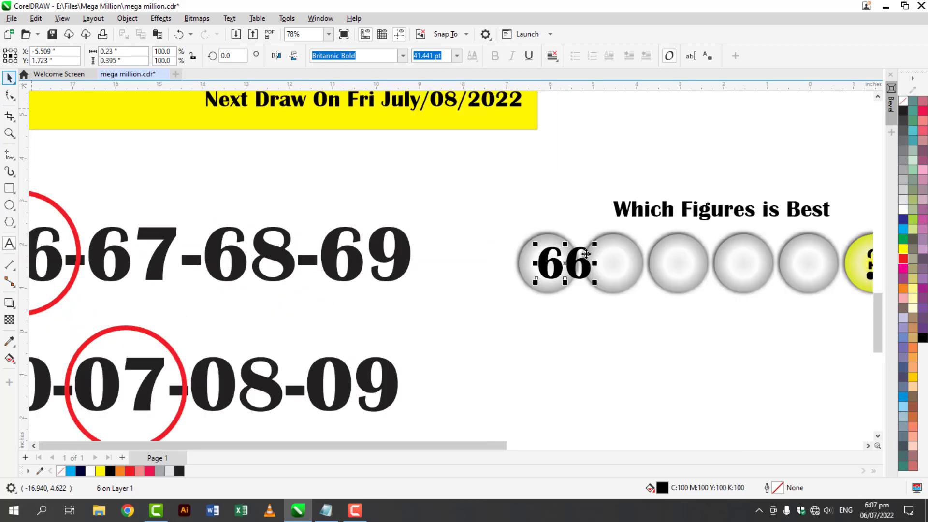
mouse_move(594, 282)
mouse_down()
mouse_move(577, 289)
mouse_move(567, 268)
mouse_up()
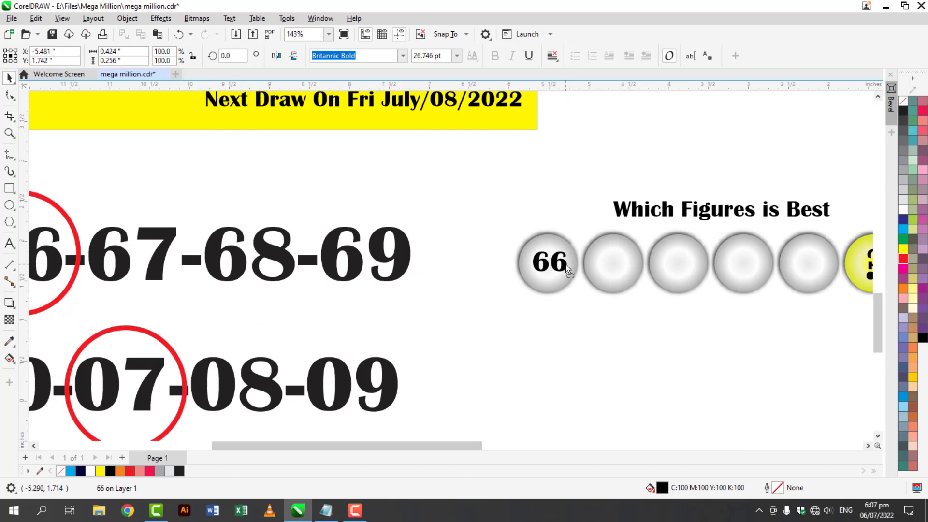
click(564, 318)
scroll(572, 318, down, 1)
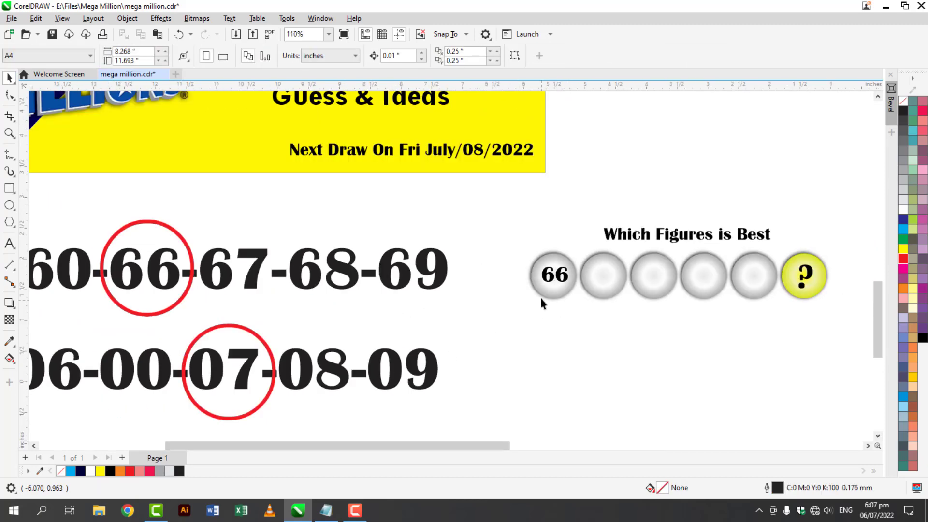
Step: Copy the 66 onto the second ball and change it to 07
drag(555, 280, 605, 276)
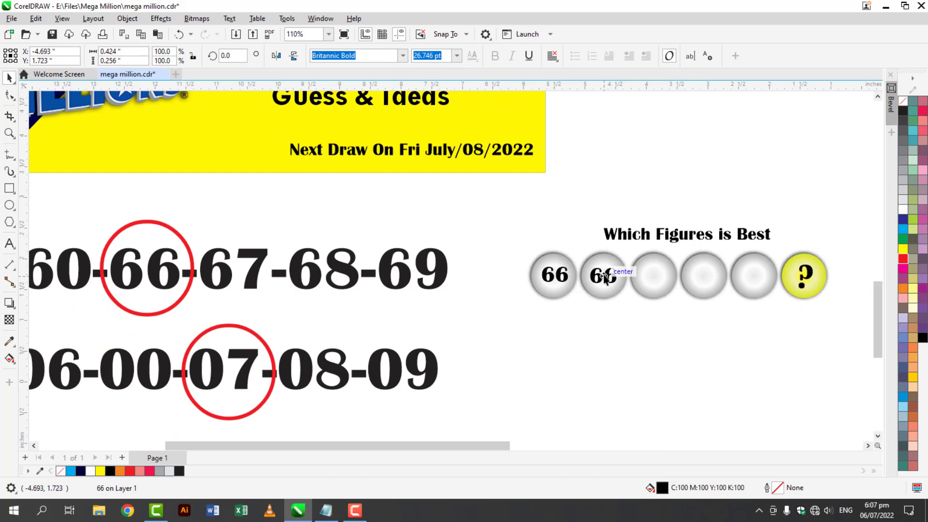
double_click(591, 281)
text(07)
key(Escape)
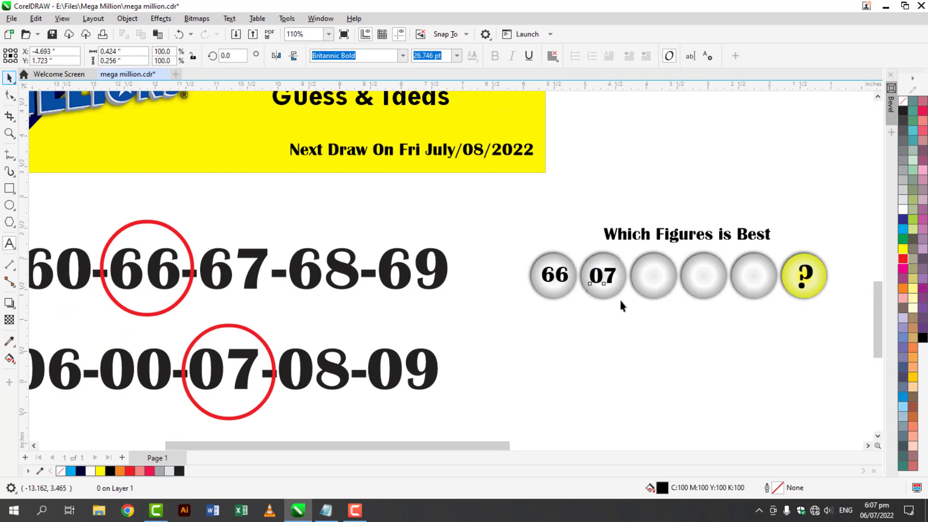
click(620, 303)
click(878, 436)
click(878, 436)
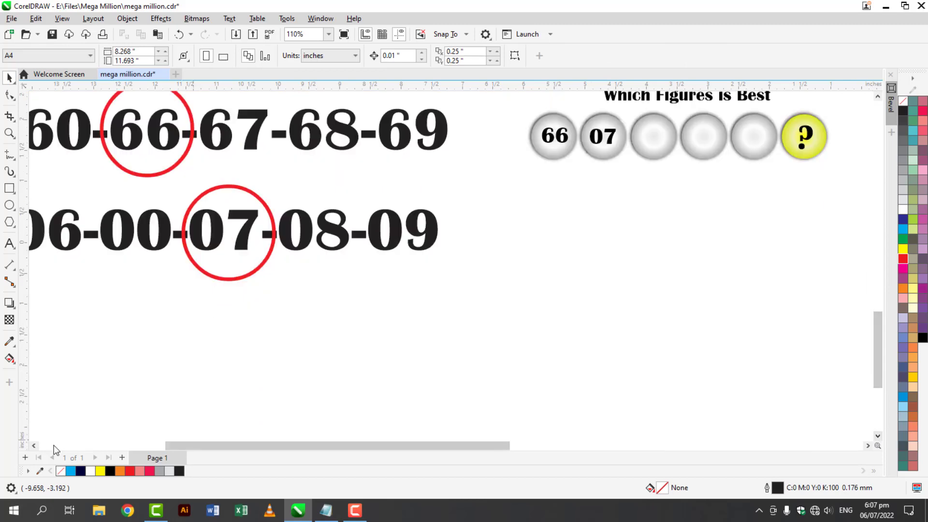
click(33, 445)
click(34, 445)
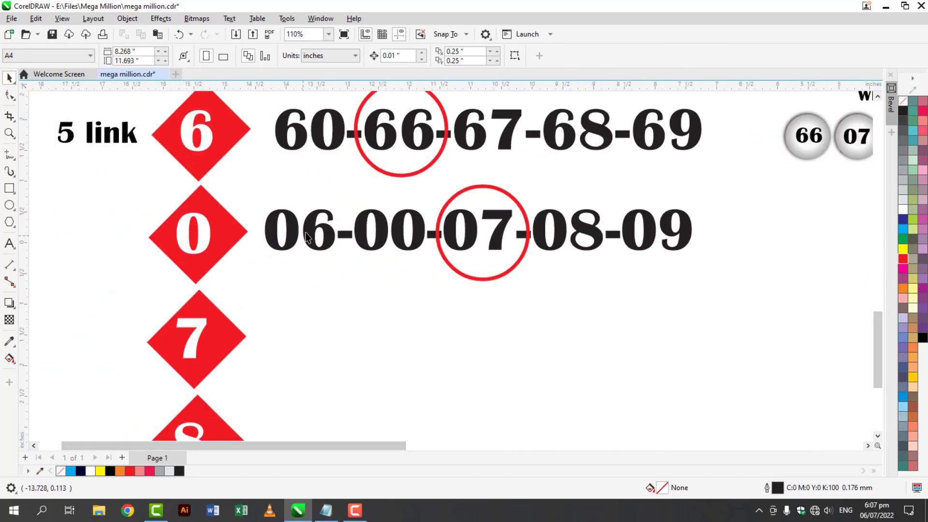
drag(303, 346, 305, 342)
double_click(305, 342)
key(ctrl+a)
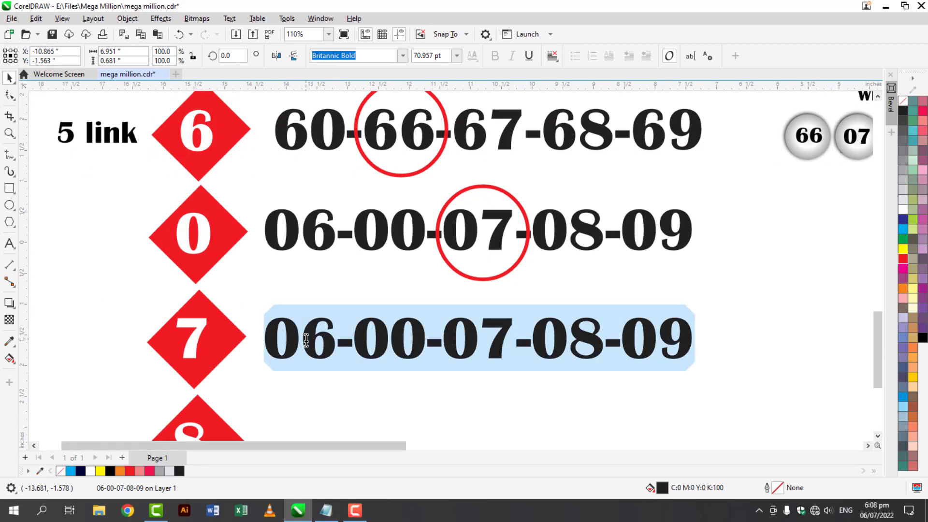
text(76-)
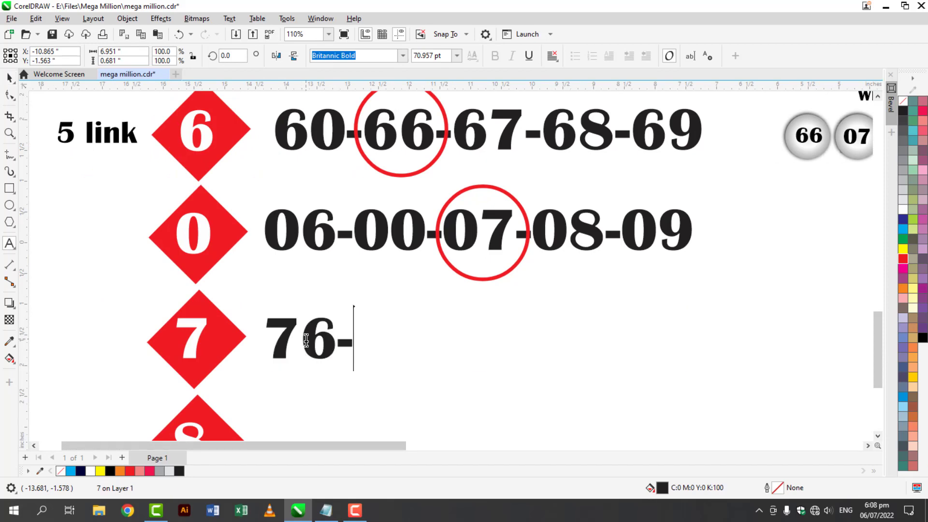
text(70-)
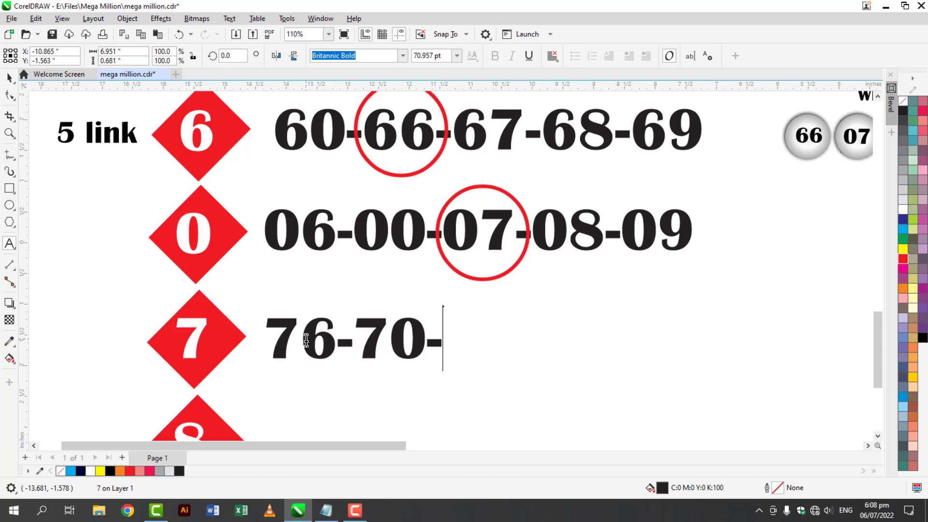
text(78-)
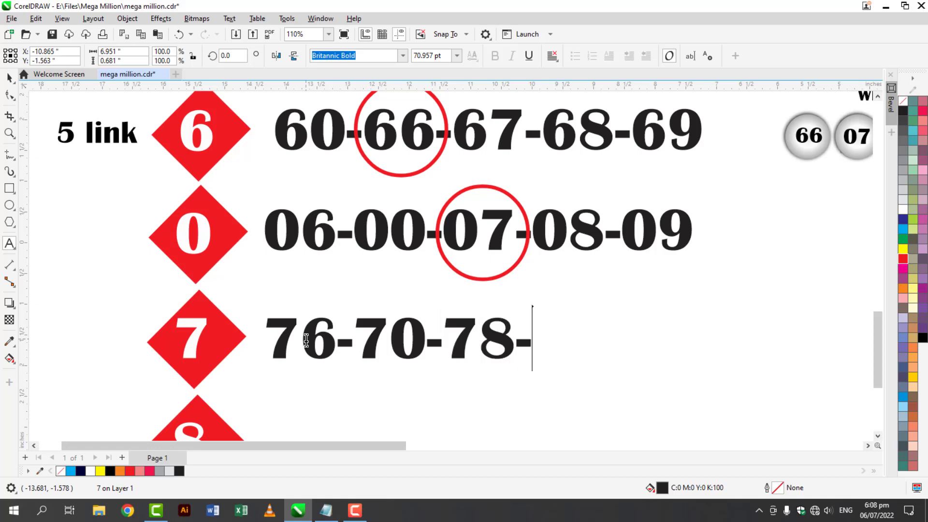
text(79-77)
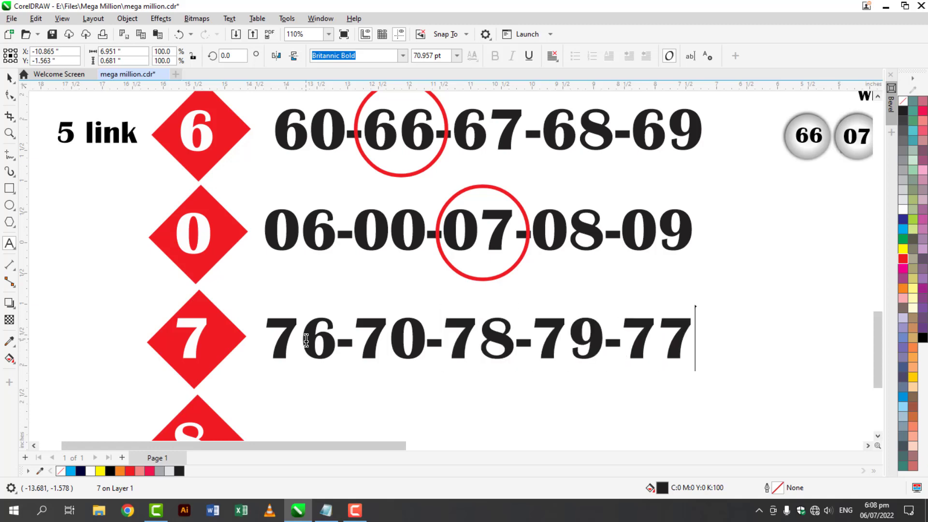
click(11, 79)
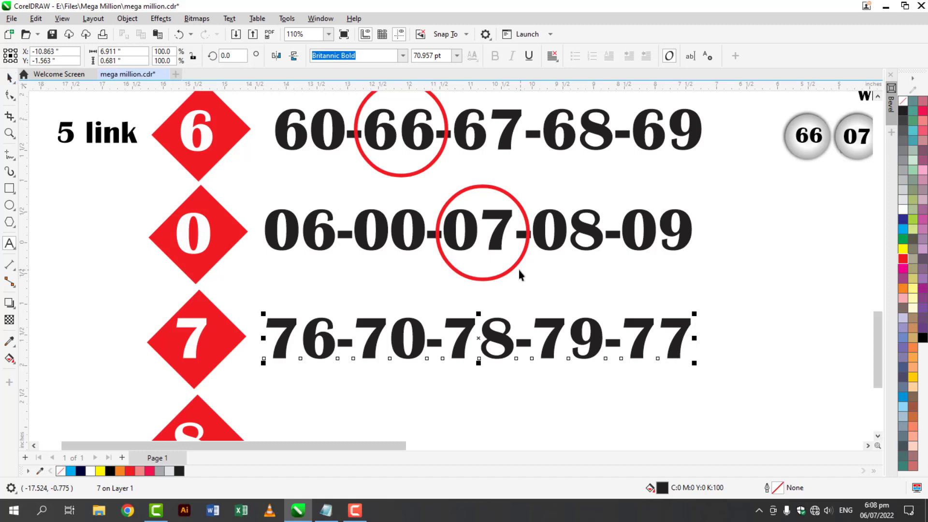
key(ctrl+space)
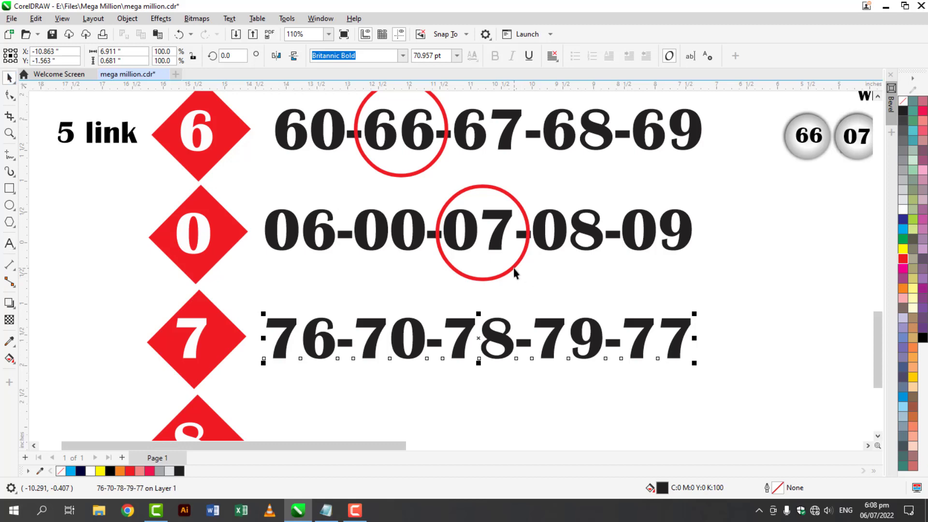
Step: Draw a circle around 70 in the 7 row with the ellipse tool (F7)
key(F7)
mouse_move(345, 287)
mouse_down()
mouse_move(428, 364)
mouse_move(420, 370)
mouse_up()
key(Escape)
key(space)
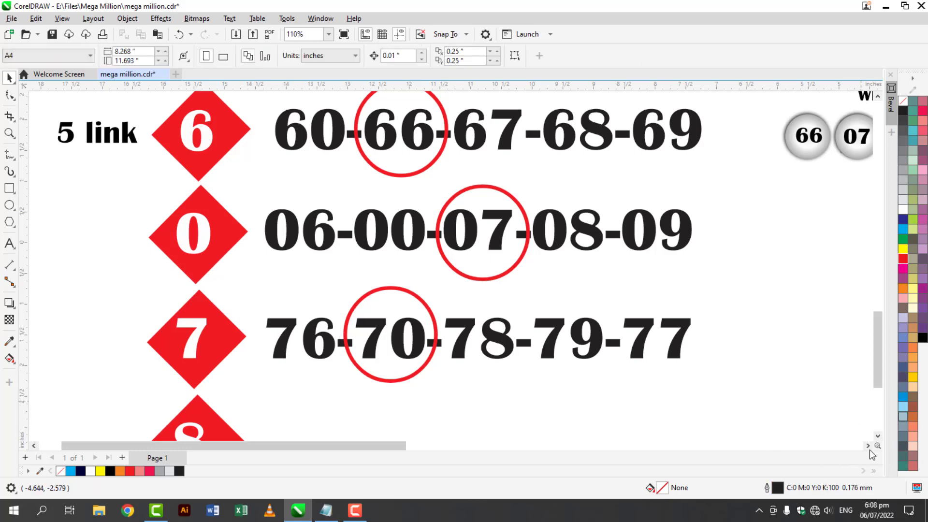
Step: Copy the 07 label onto the third ball and change it to 70
scroll(870, 442, right, 5)
scroll(629, 169, up, 2)
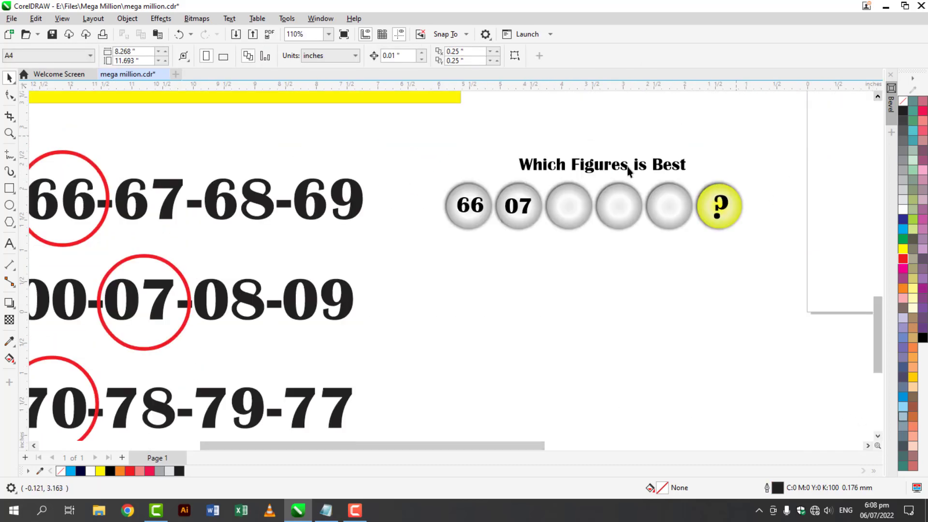
mouse_move(517, 208)
mouse_down()
mouse_move(577, 212)
mouse_move(567, 212)
mouse_up()
double_click(562, 212)
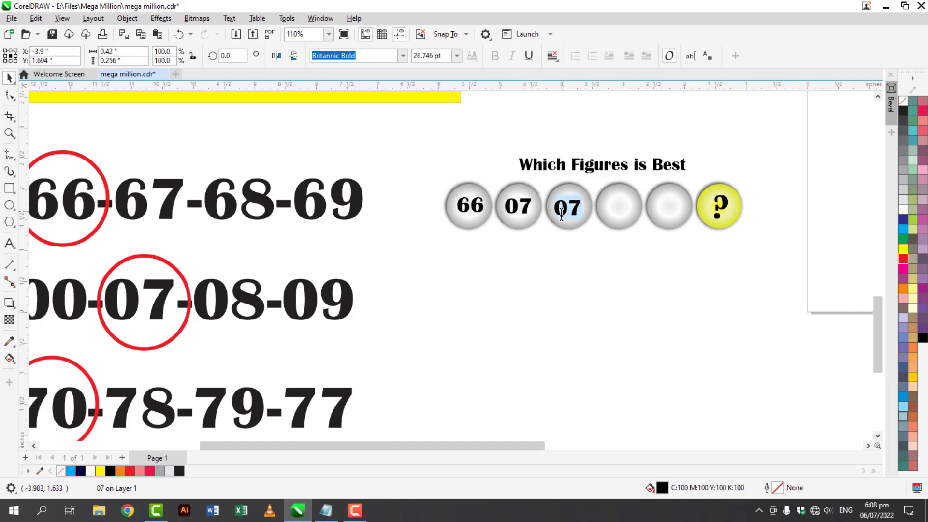
text(70)
click(8, 78)
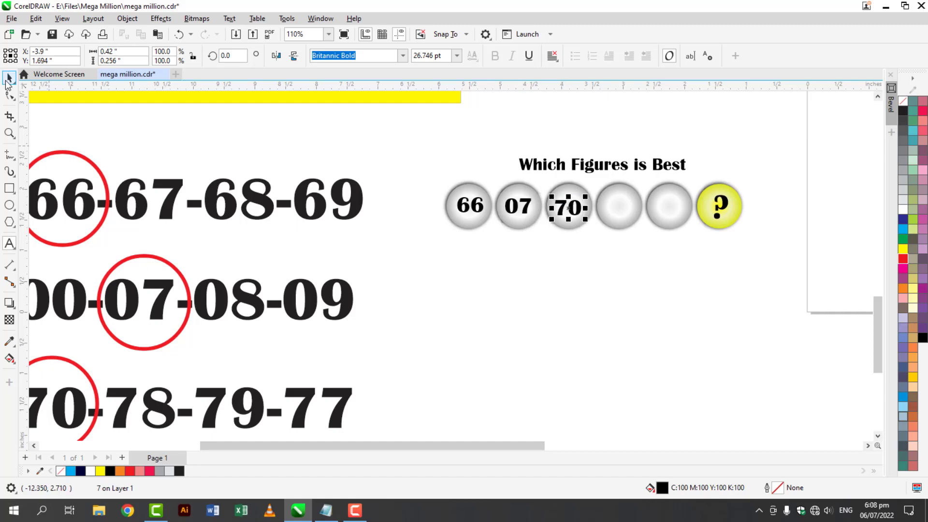
click(461, 269)
Step: Place a copy of the Next Draw On Fri July/08/2022 text beneath the balls
scroll(845, 104, up, 3)
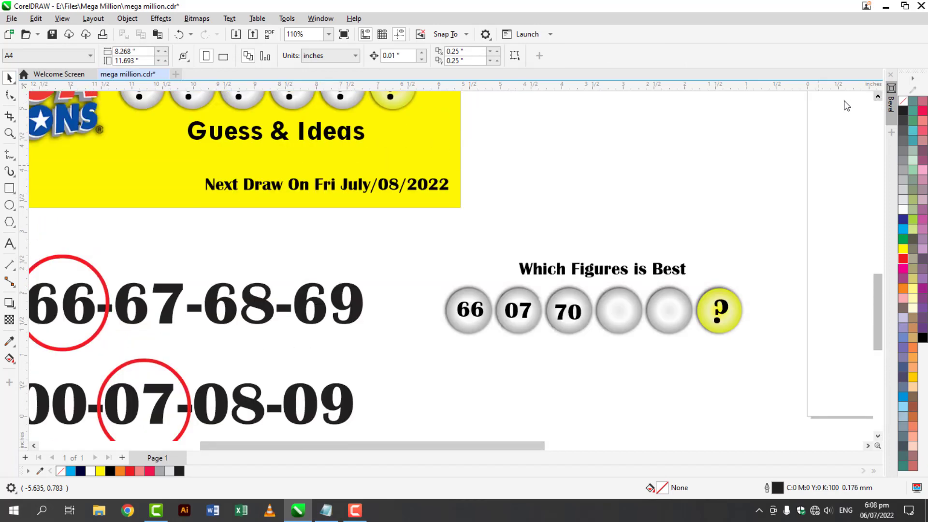
drag(361, 187, 669, 352)
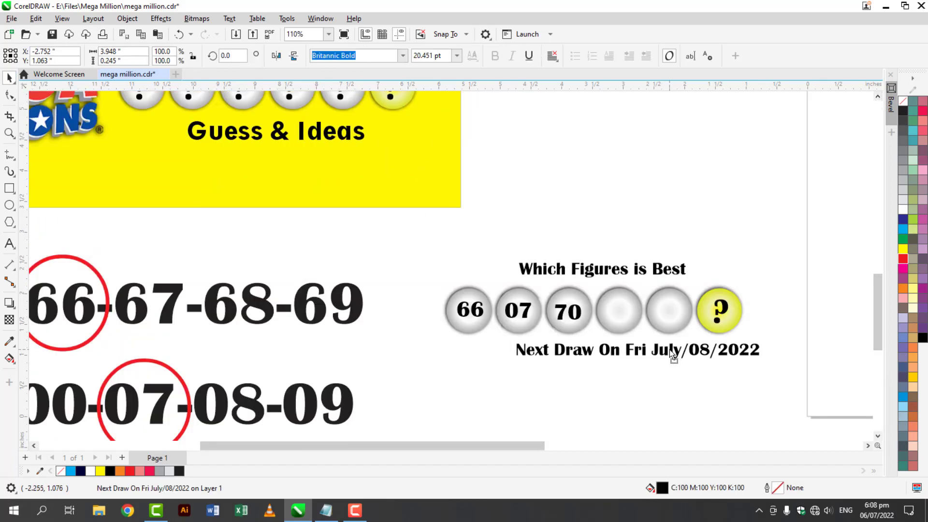
click(681, 384)
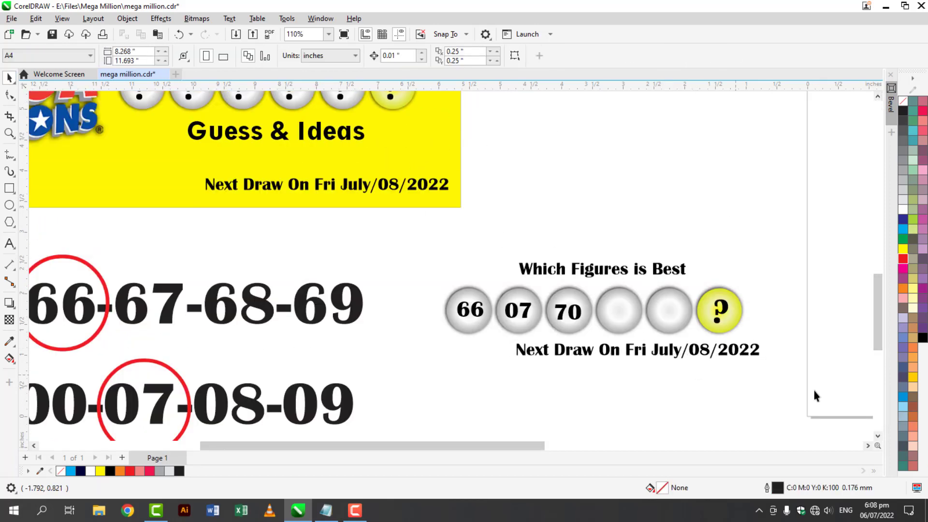
scroll(875, 438, down, 5)
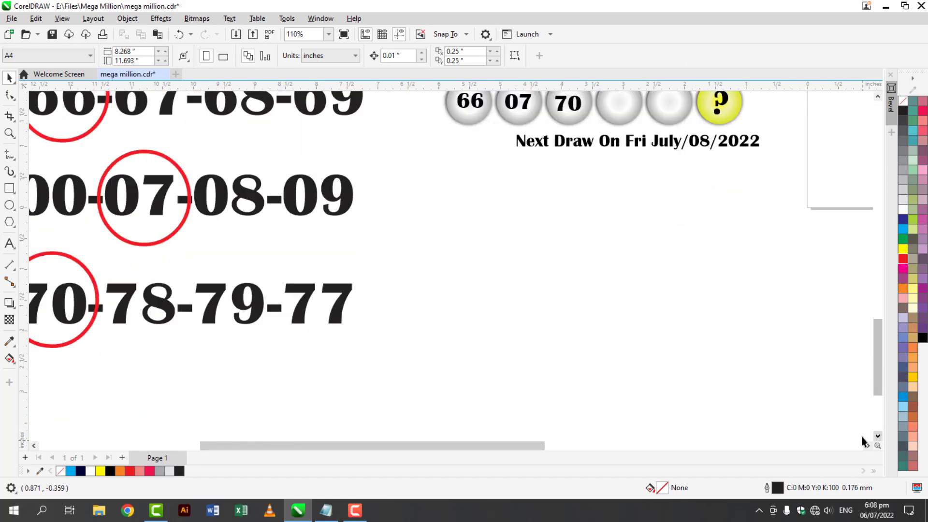
click(34, 446)
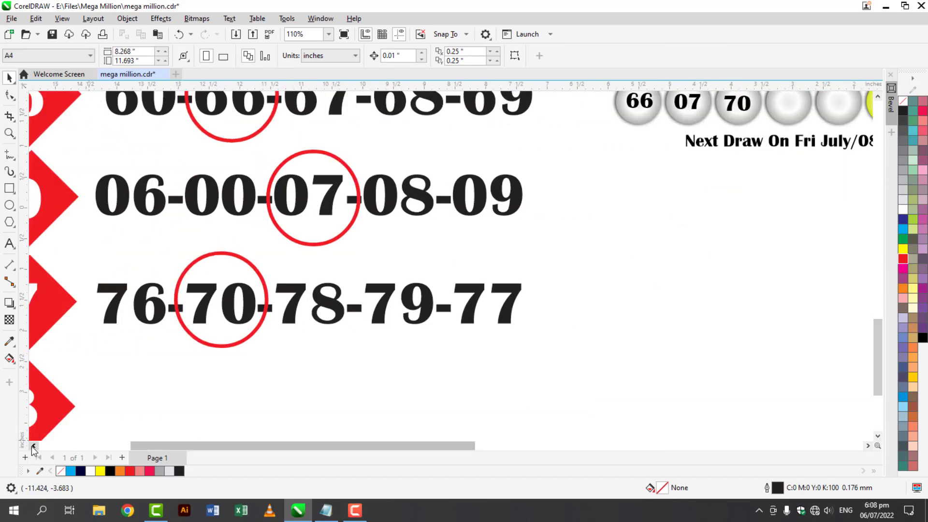
click(33, 446)
click(249, 314)
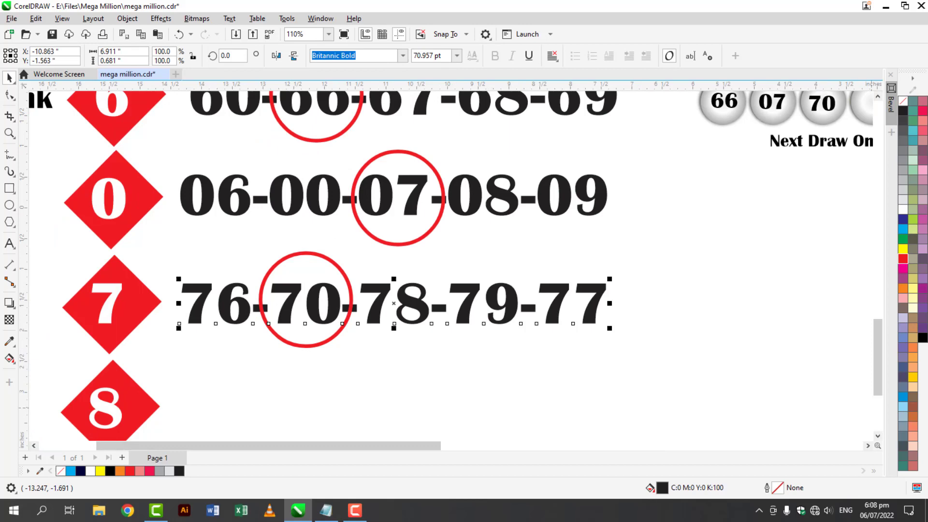
click(878, 435)
click(877, 435)
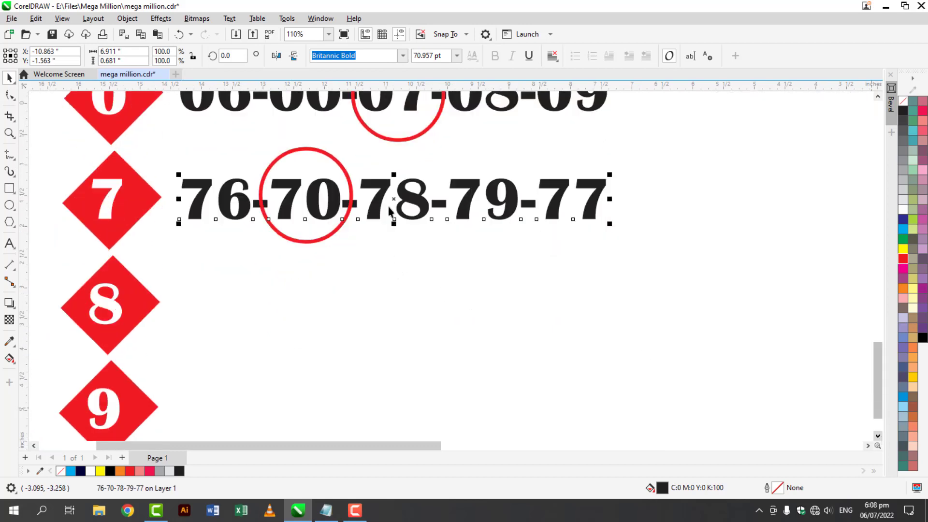
drag(381, 205, 377, 310)
double_click(377, 310)
key(ctrl+a)
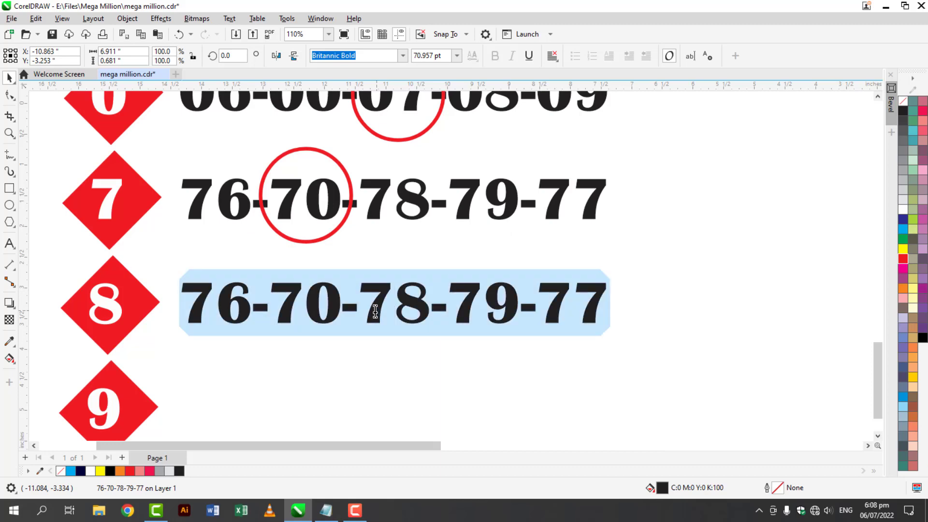
text(8)
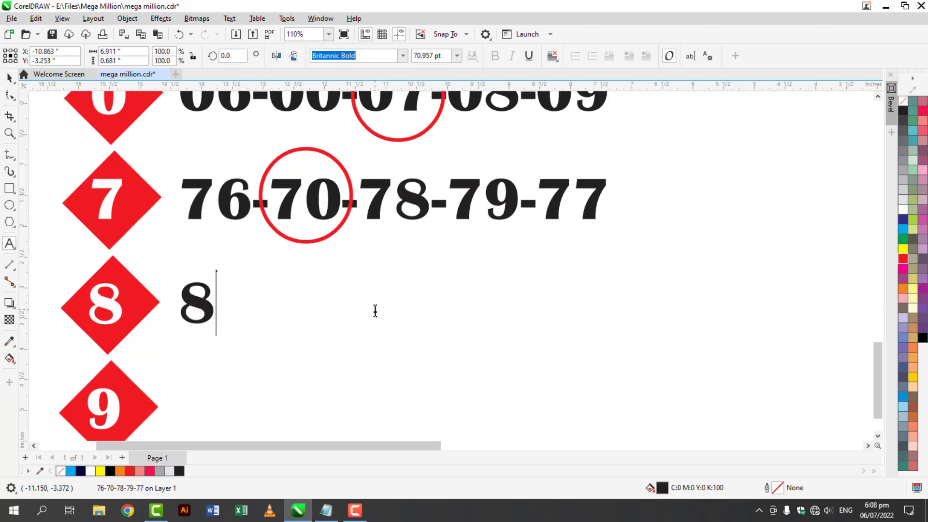
text(6-80-)
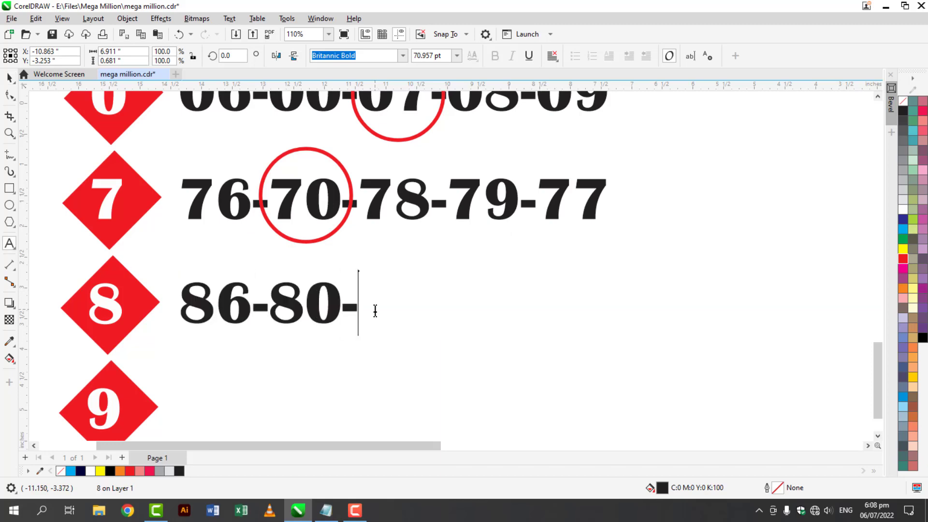
text(87-)
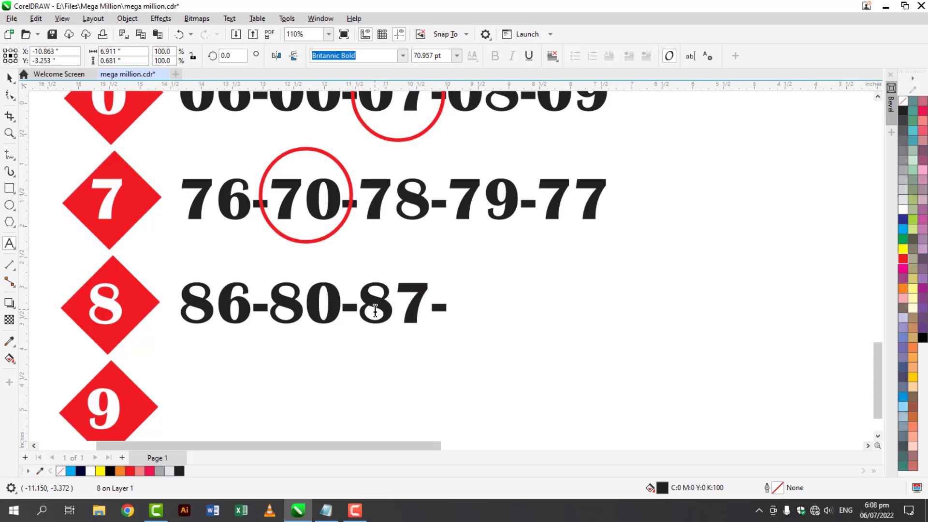
text(88-89)
key(Escape)
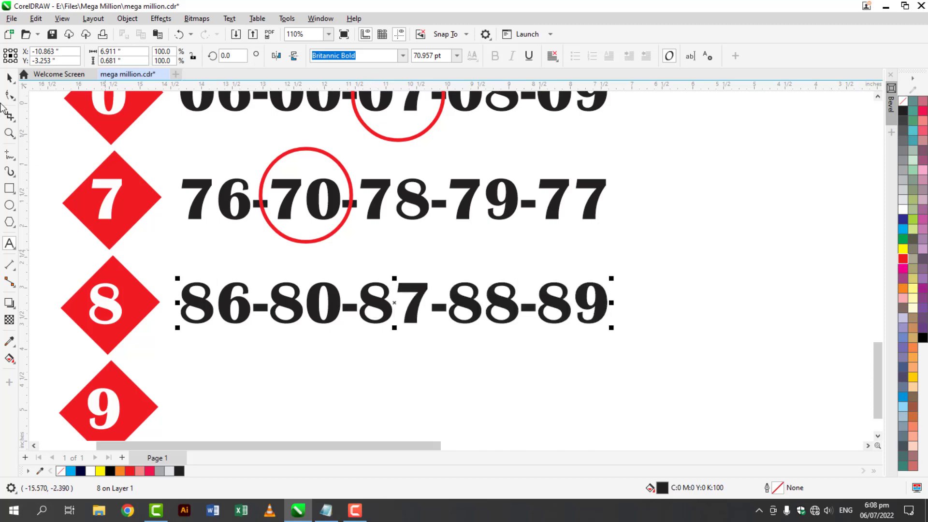
click(9, 78)
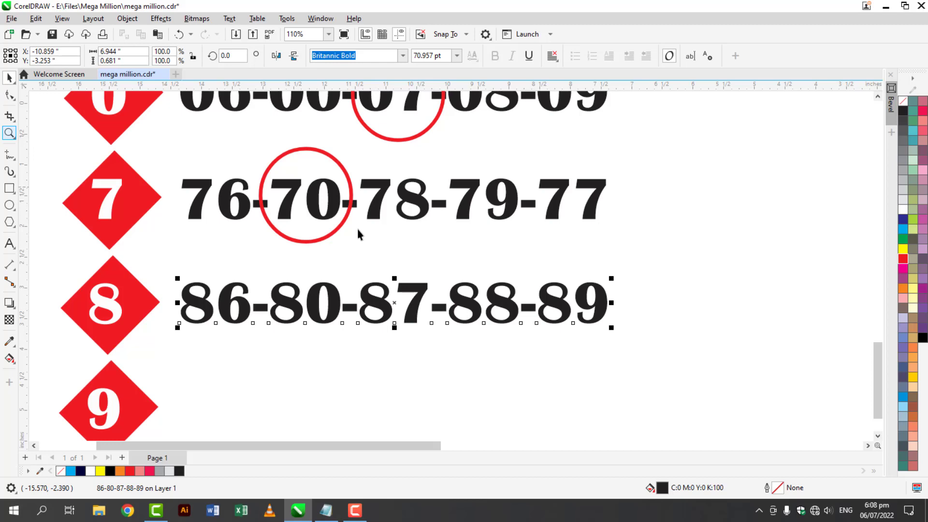
Step: Draw a circle around 87 in the 8 row
key(F7)
drag(346, 252, 424, 334)
scroll(399, 338, down, 1)
key(Escape)
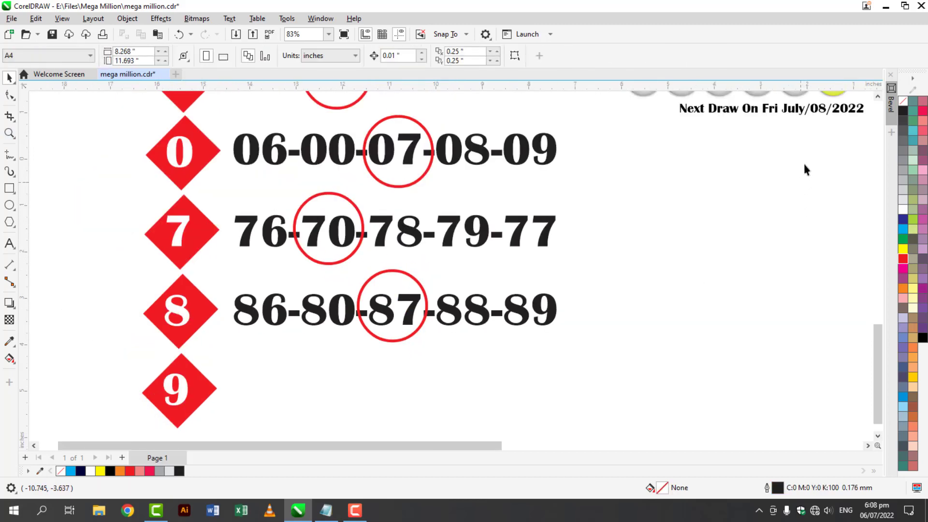
Step: Copy the 70 label into the fourth ball and change it to 87
click(878, 97)
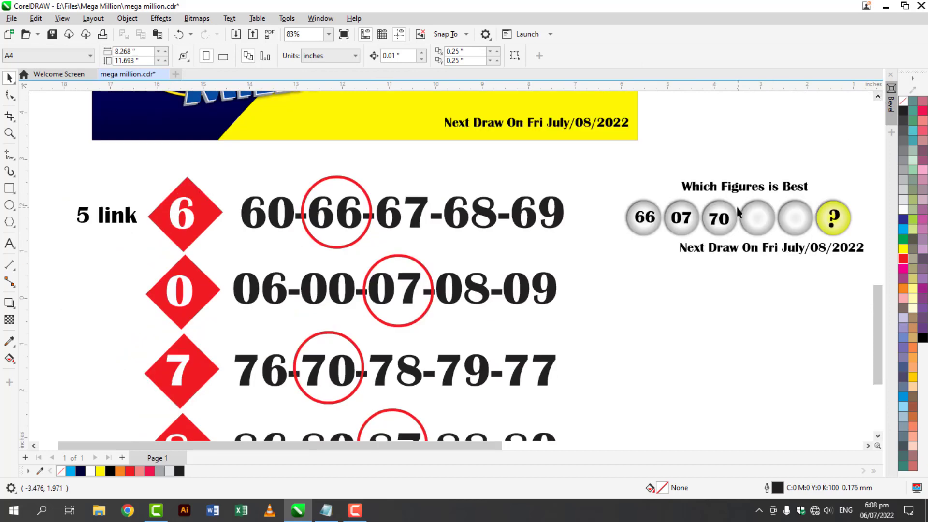
drag(727, 223, 766, 221)
double_click(766, 220)
text(87)
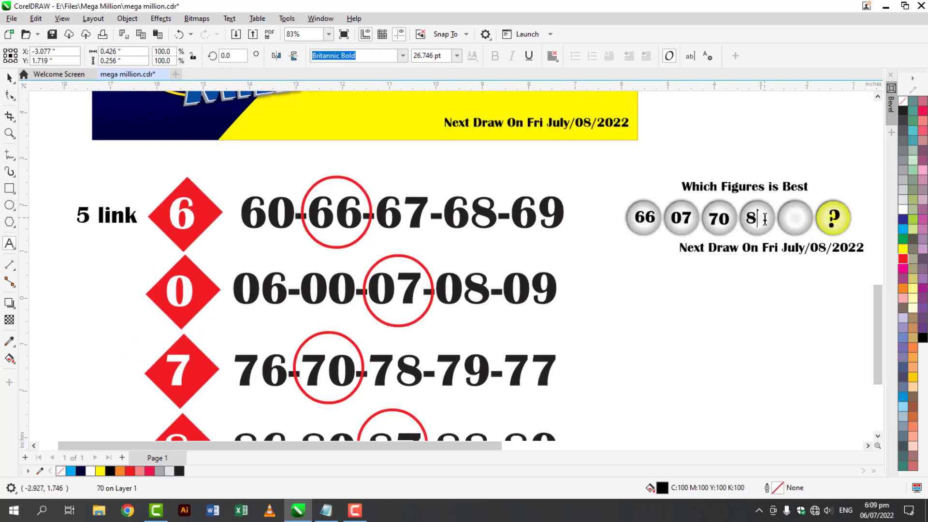
click(8, 79)
click(646, 267)
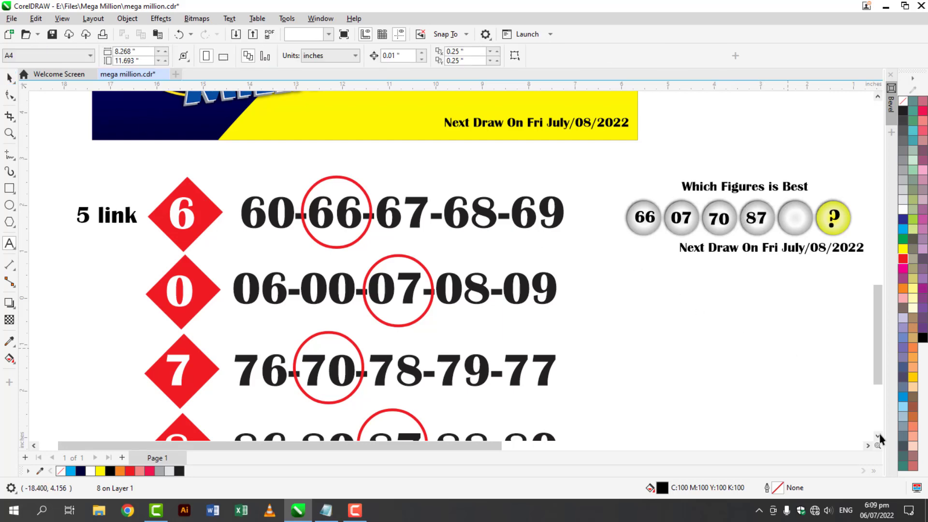
click(877, 435)
click(878, 436)
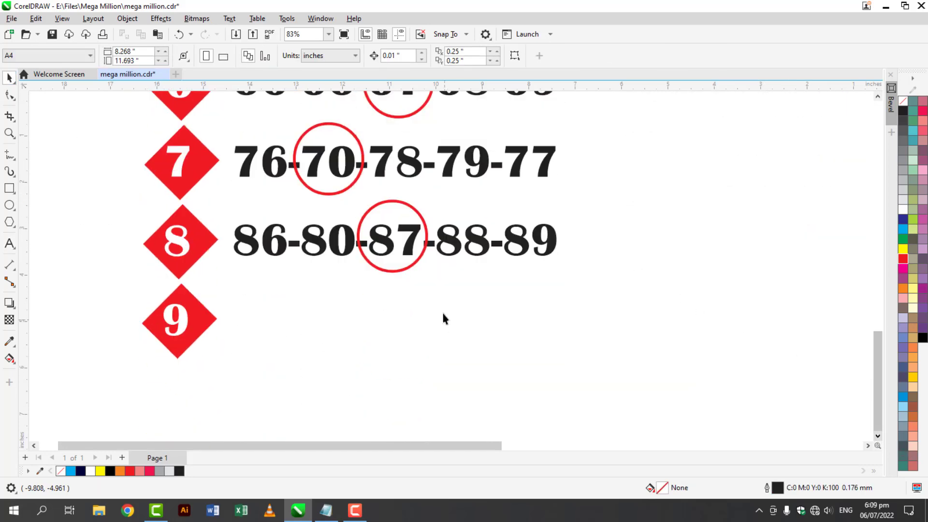
mouse_move(445, 259)
mouse_down()
mouse_move(441, 324)
mouse_move(444, 315)
mouse_up()
click(444, 314)
double_click(444, 315)
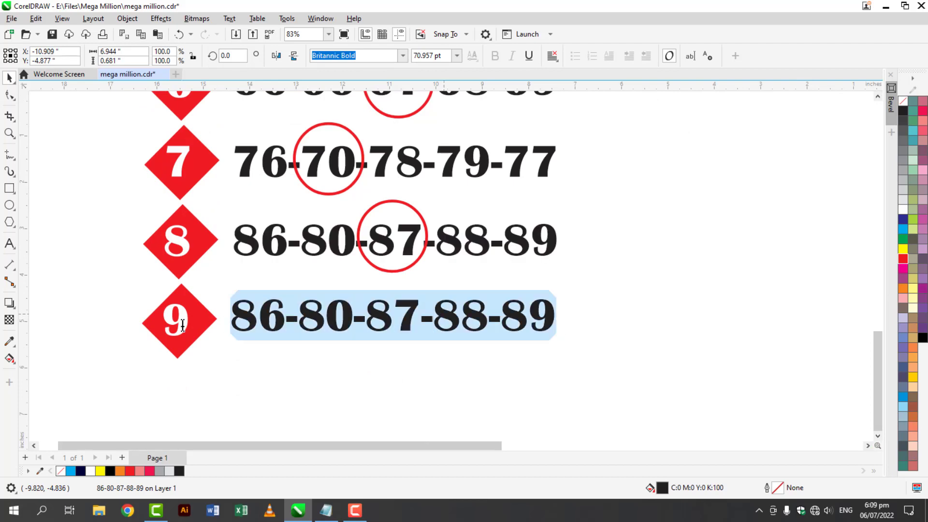
scroll(259, 324, up, 1)
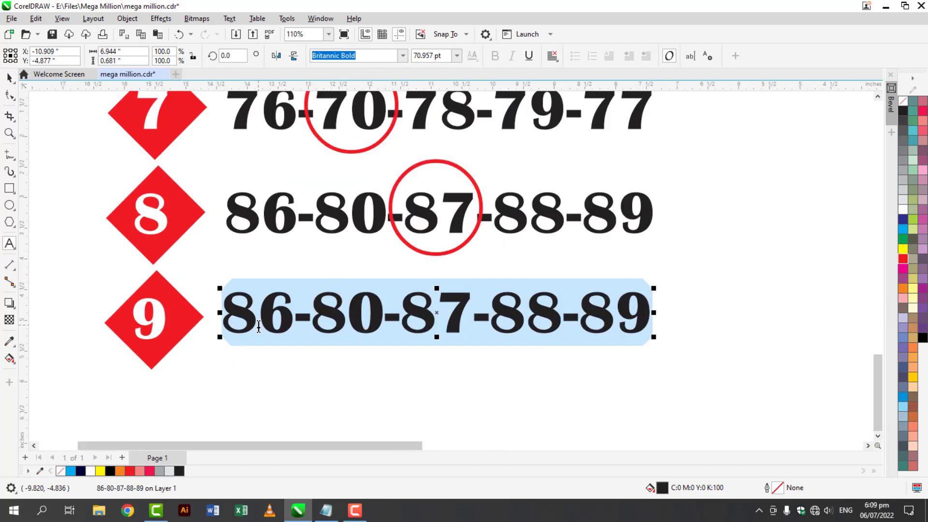
text(96-90)
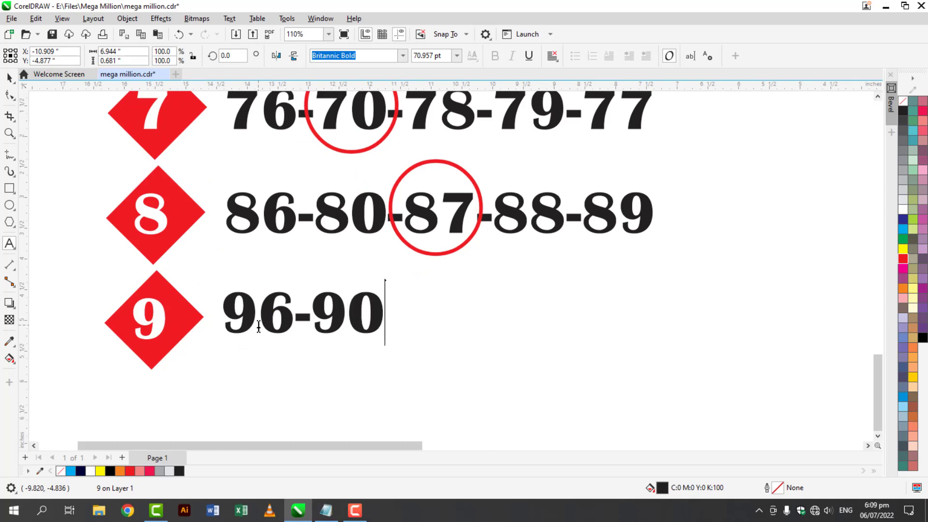
text(-)
text(97-)
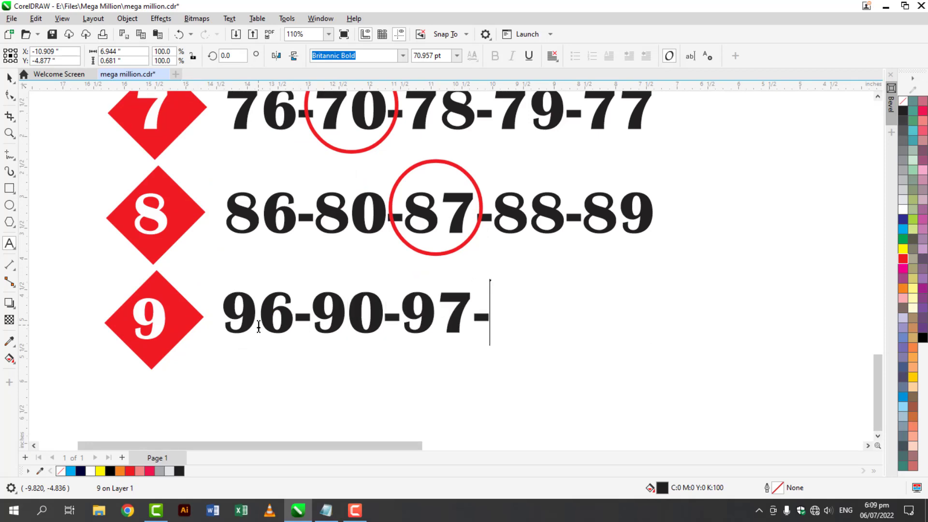
text(98-99)
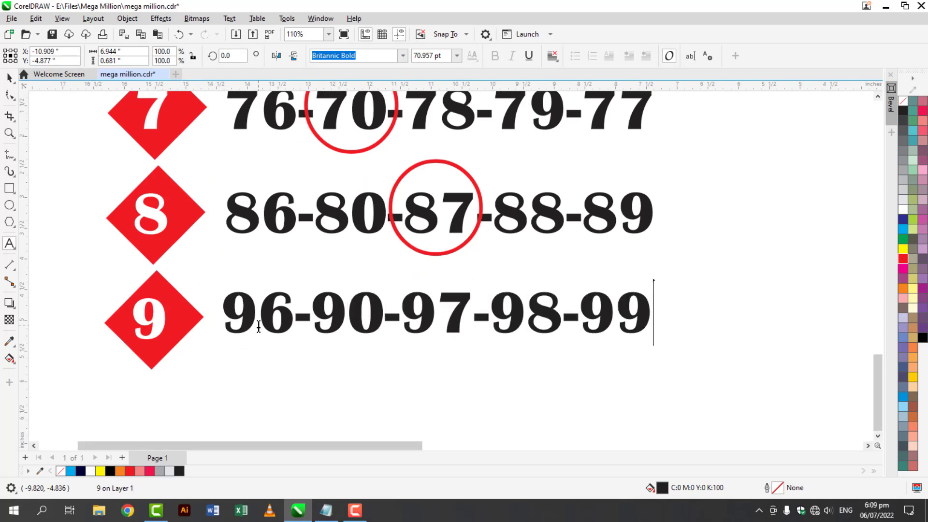
key(Escape)
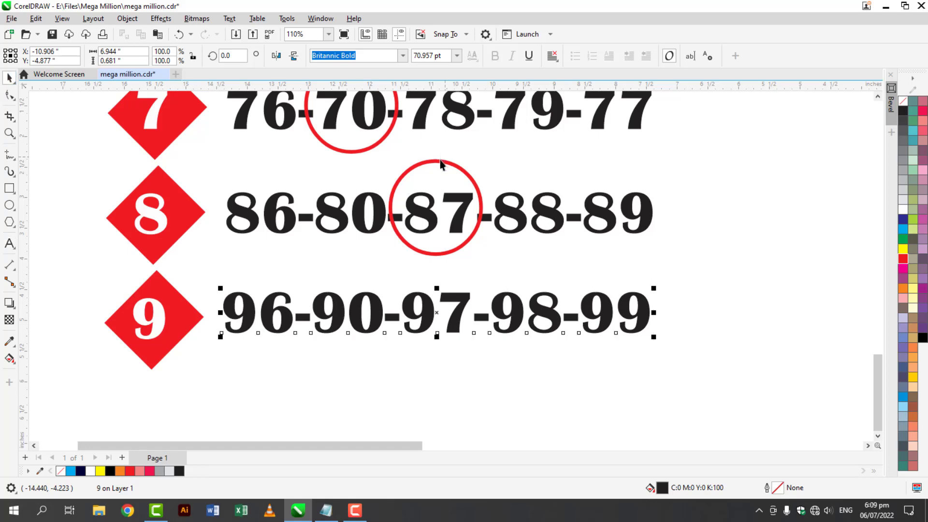
Step: Copy the red circle from 87 down onto 97 in row 9
drag(442, 172, 440, 265)
scroll(440, 262, down, 3)
scroll(510, 248, down, 1)
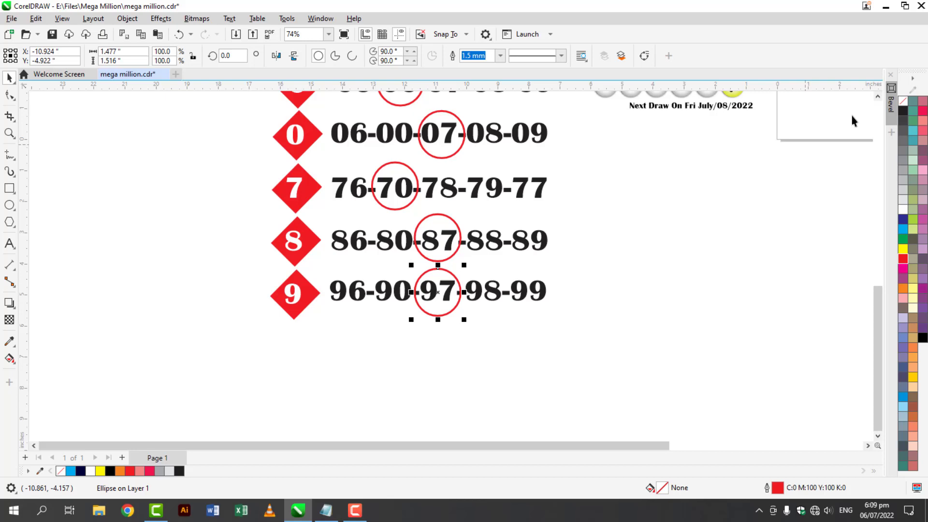
scroll(852, 118, up, 4)
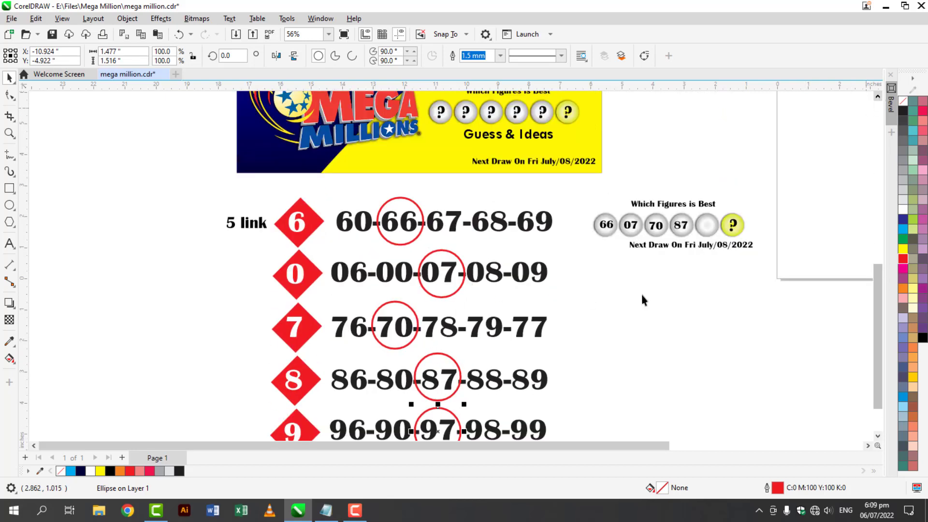
scroll(734, 231, up, 3)
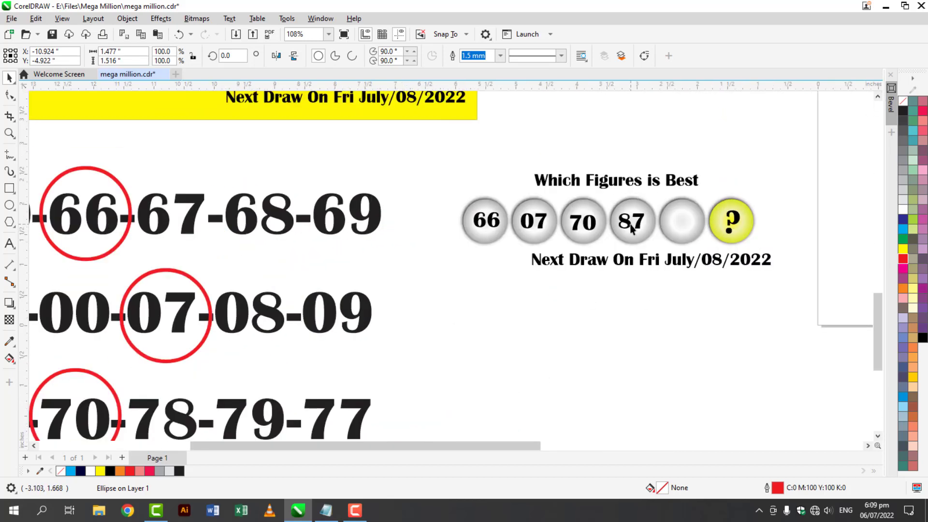
Step: Copy 87 into the fifth ball, edit it to 97, and select the yellow ball's question mark
mouse_move(630, 221)
mouse_down()
mouse_move(684, 215)
mouse_move(679, 221)
mouse_up()
double_click(676, 221)
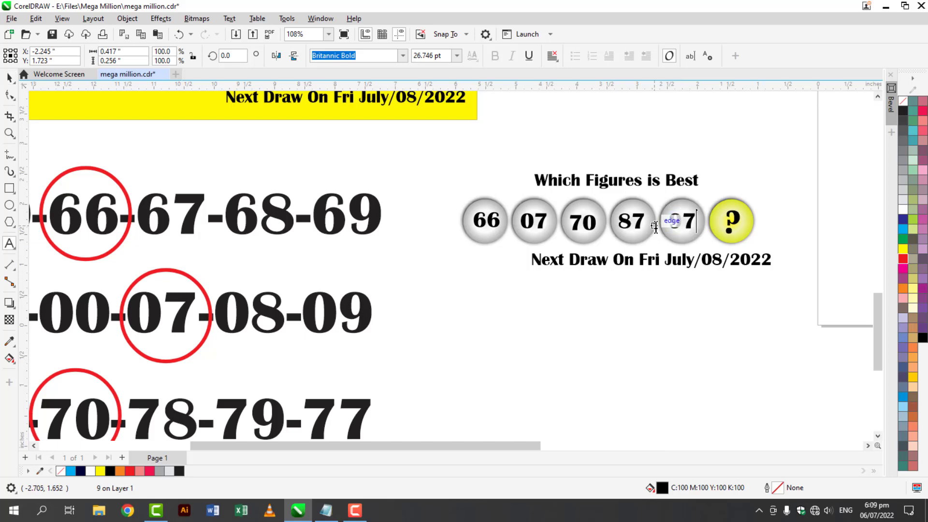
text(9)
click(8, 79)
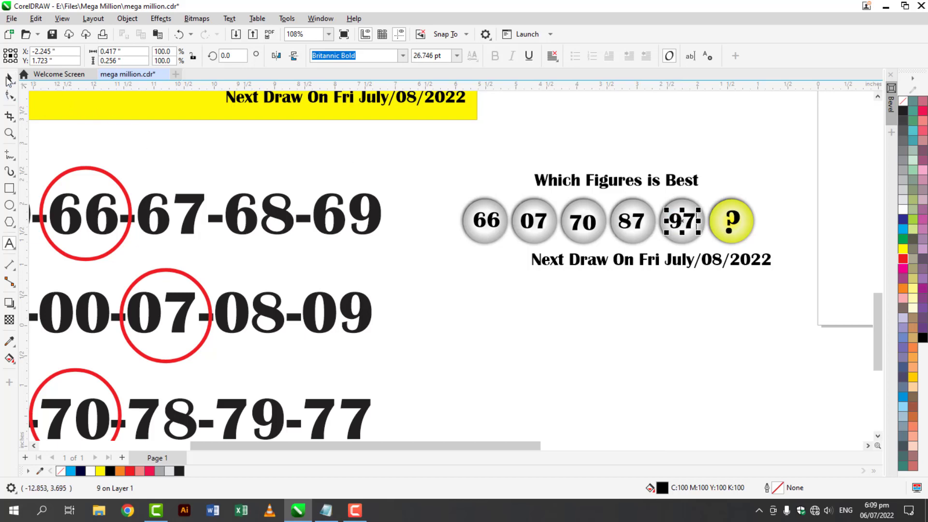
click(731, 225)
click(741, 219)
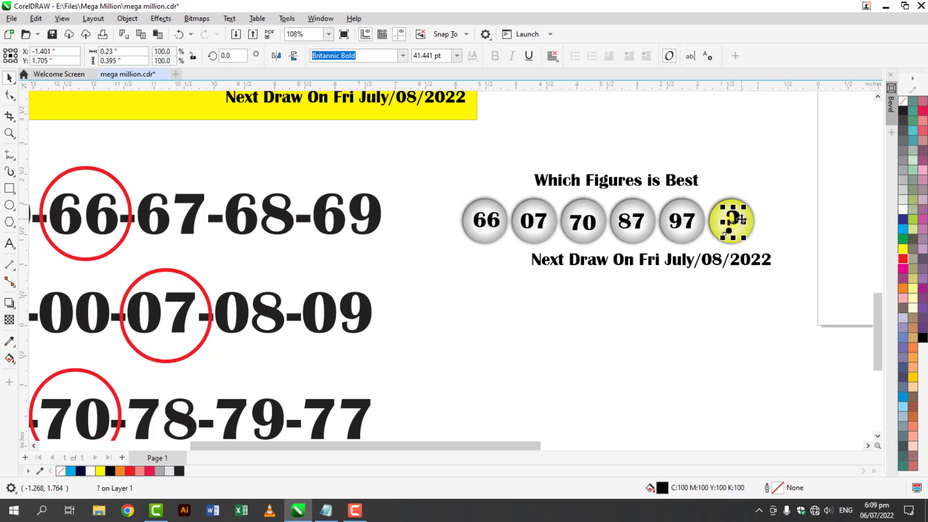
Step: Move the question mark below the Next Draw date and change it to 90-80-57
mouse_move(741, 220)
mouse_down()
mouse_move(651, 346)
mouse_move(613, 357)
mouse_up()
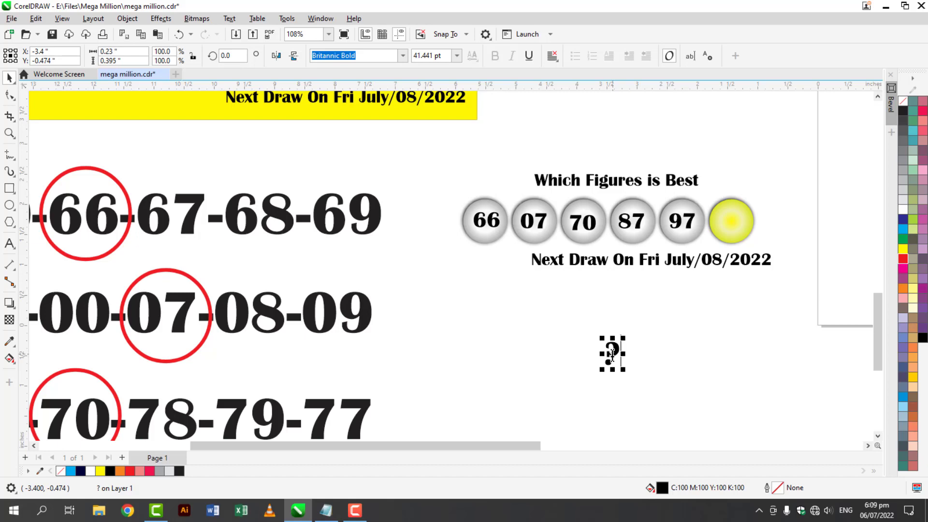
double_click(611, 354)
text(90)
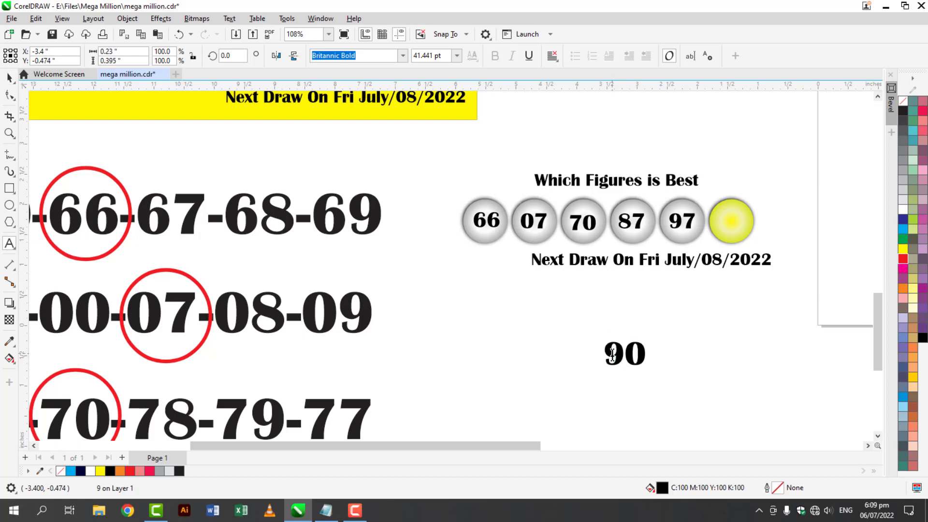
text(-80-57)
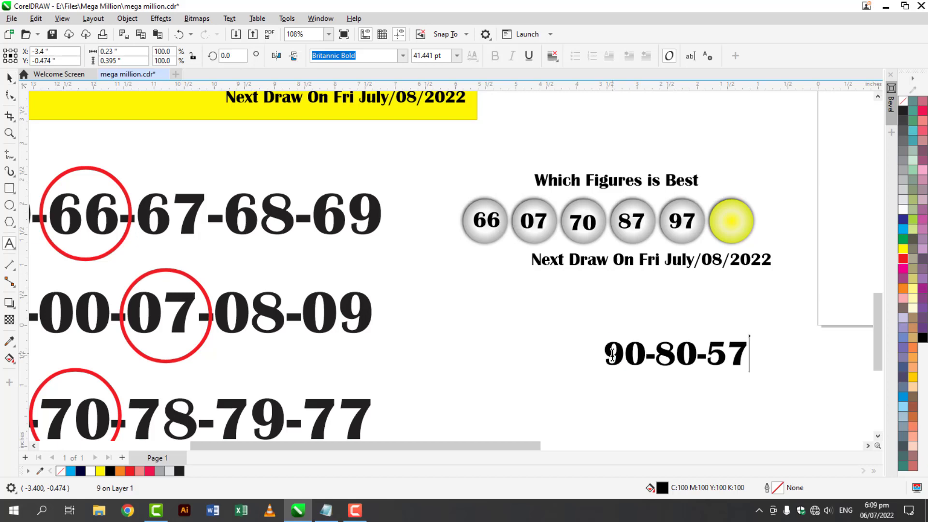
click(9, 78)
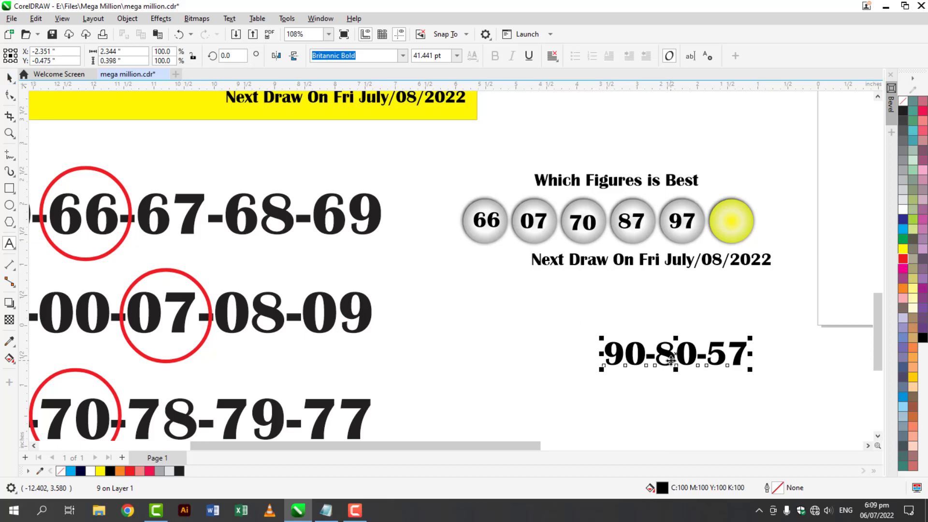
drag(676, 339, 676, 306)
click(683, 385)
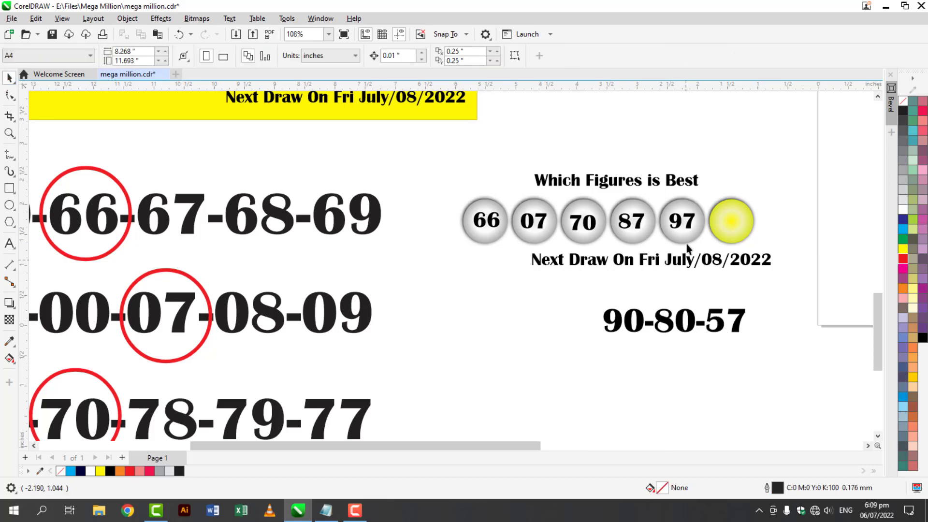
Step: Copy 97 from the fifth ball onto the yellow ball and edit it to a centred 7
drag(689, 224, 735, 226)
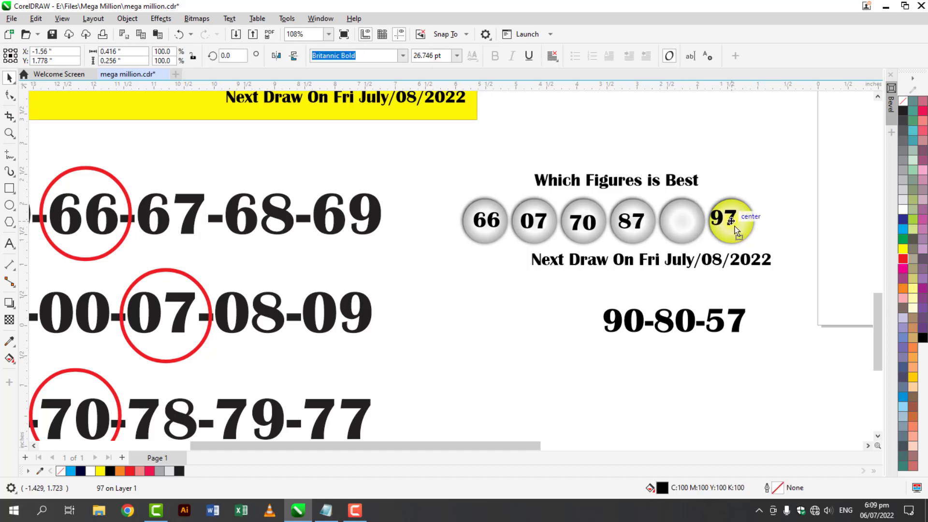
right_click(739, 227)
double_click(738, 226)
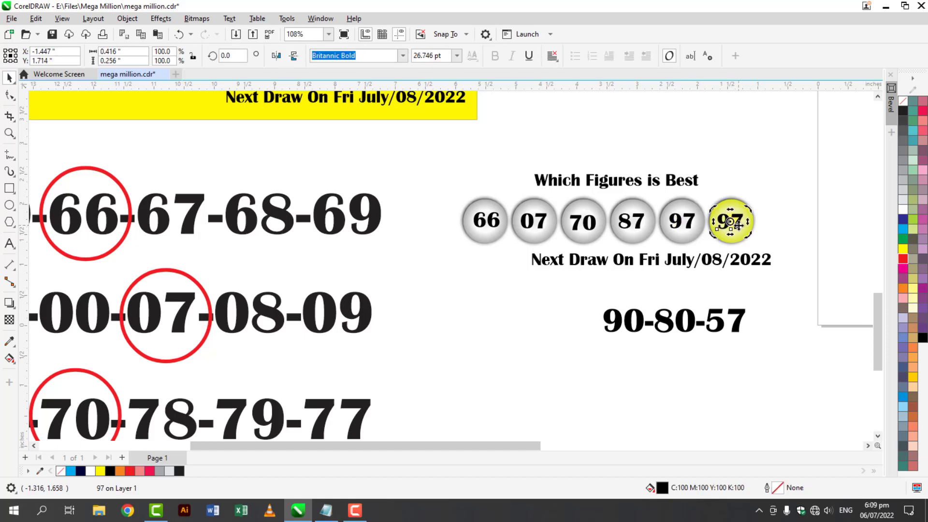
text(57)
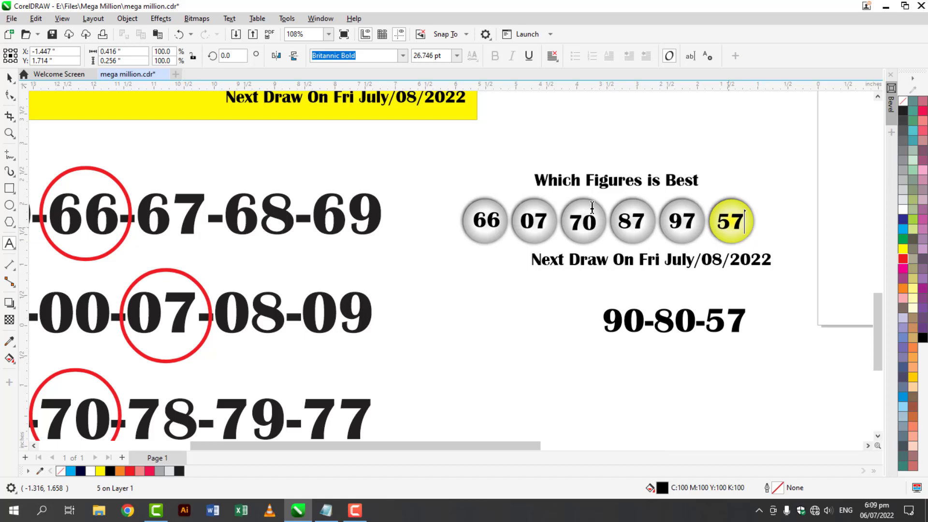
key(ctrl+space)
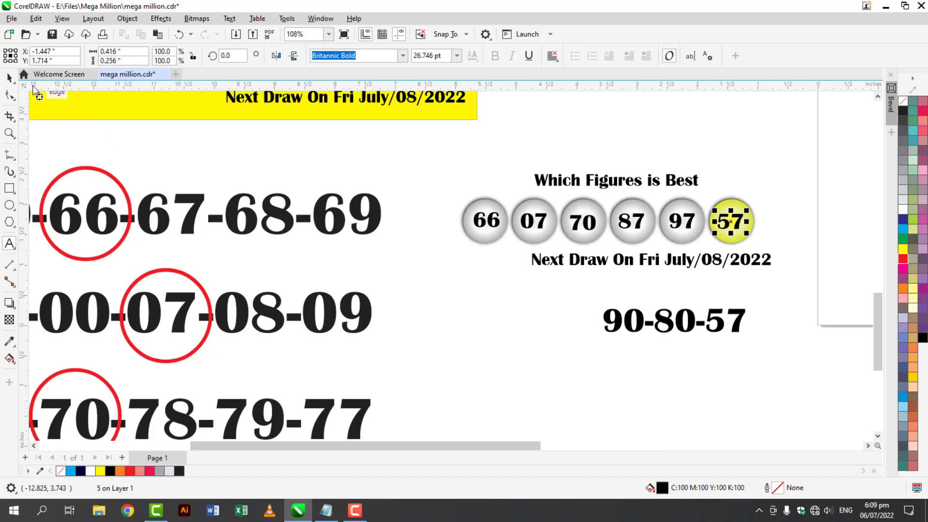
key(Delete)
key(ctrl+space)
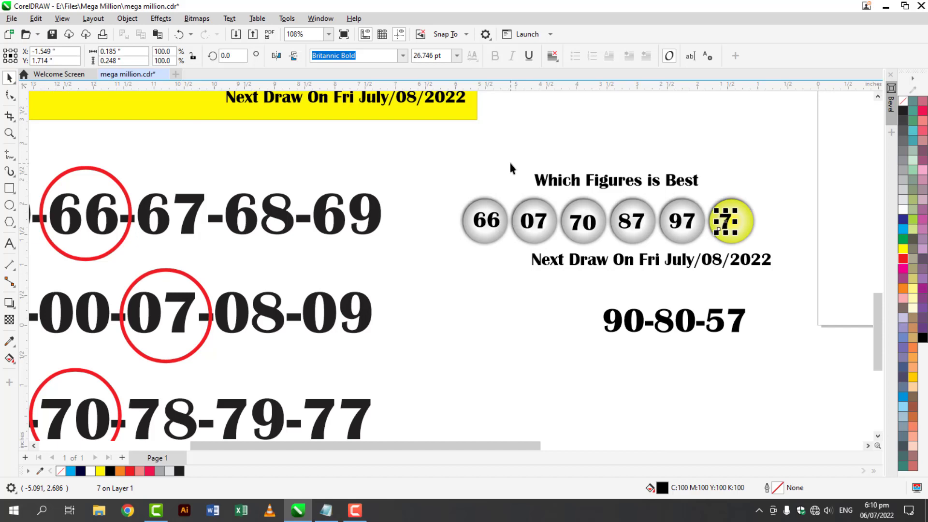
key(Right)
key(Right)
key(Right)
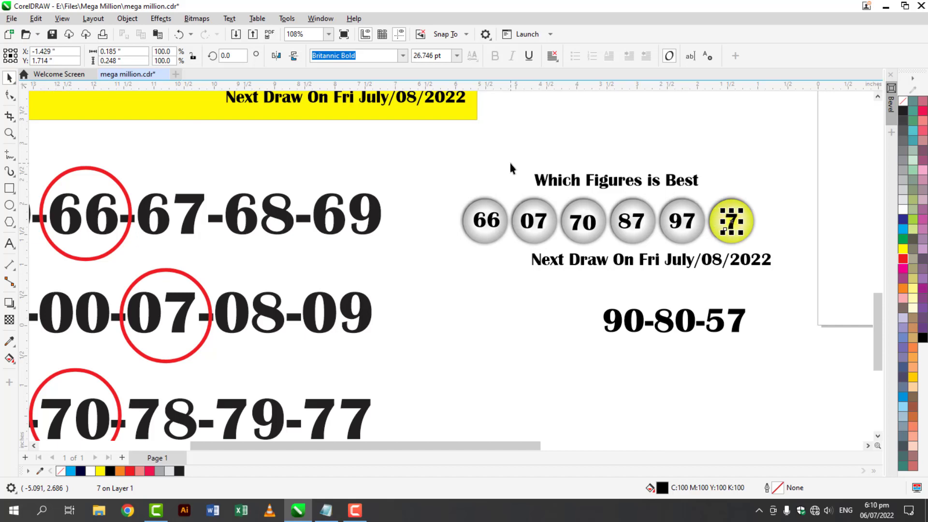